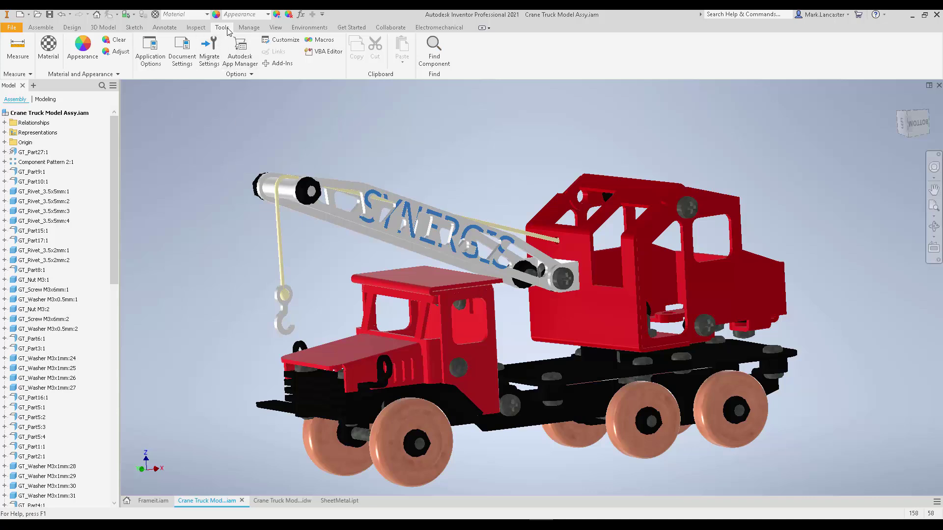
Step: Open the File Naming Defaults from the application's file options and show the Mirror & Copy settings
{"action": "left_click", "coordinate": [154, 56]}
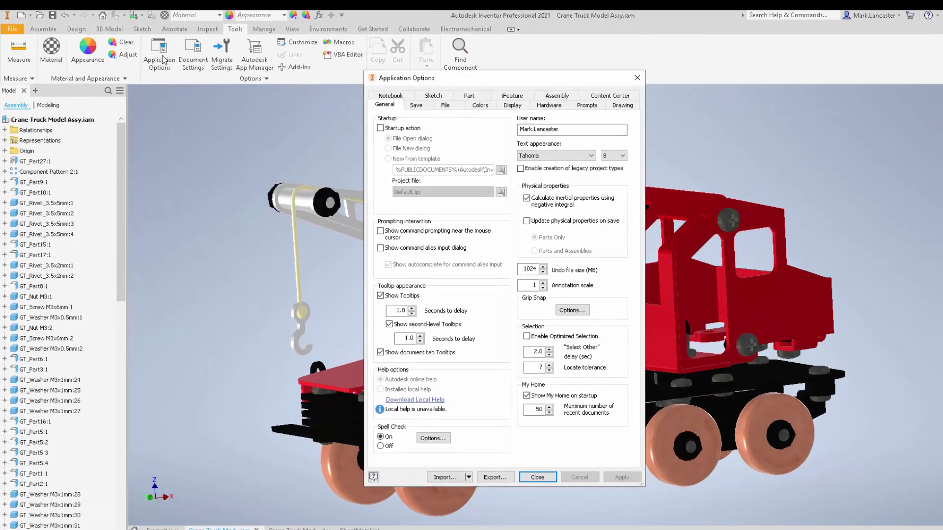
{"action": "left_click", "coordinate": [417, 99]}
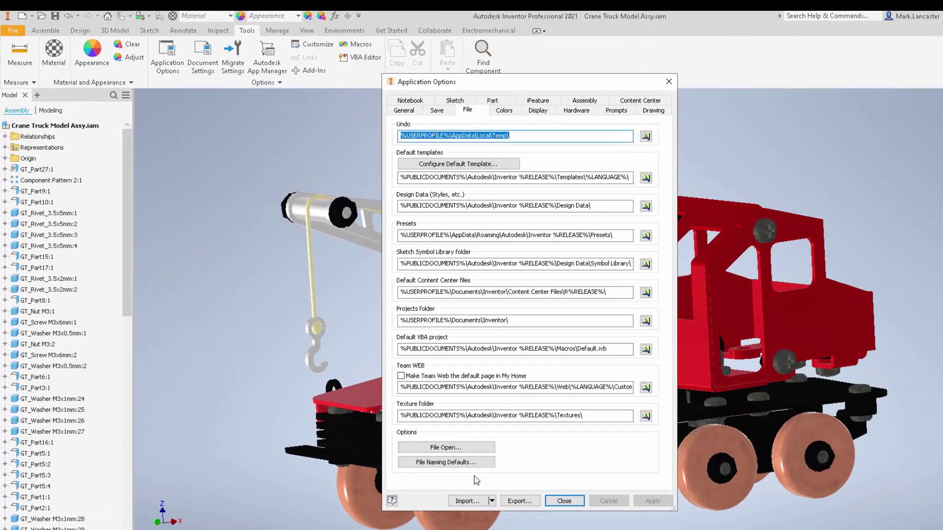
{"action": "left_click", "coordinate": [446, 463]}
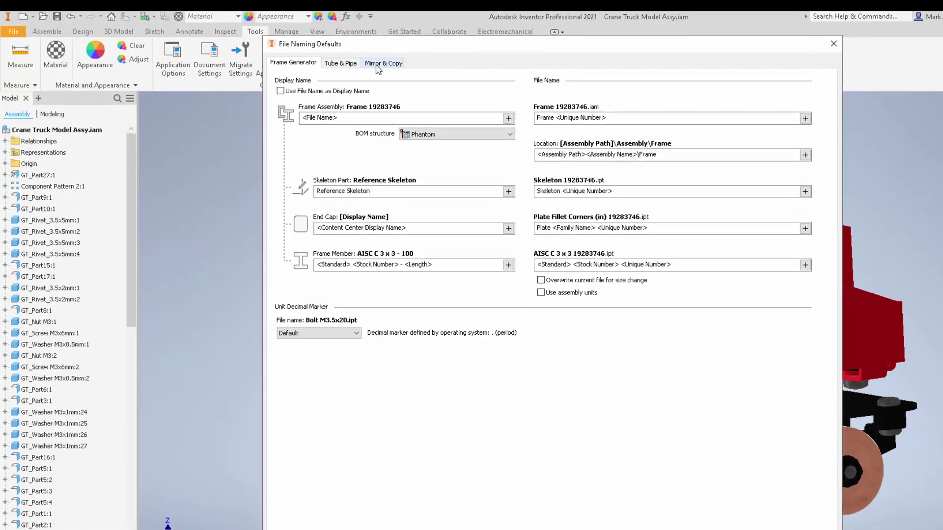
{"action": "left_click", "coordinate": [378, 66]}
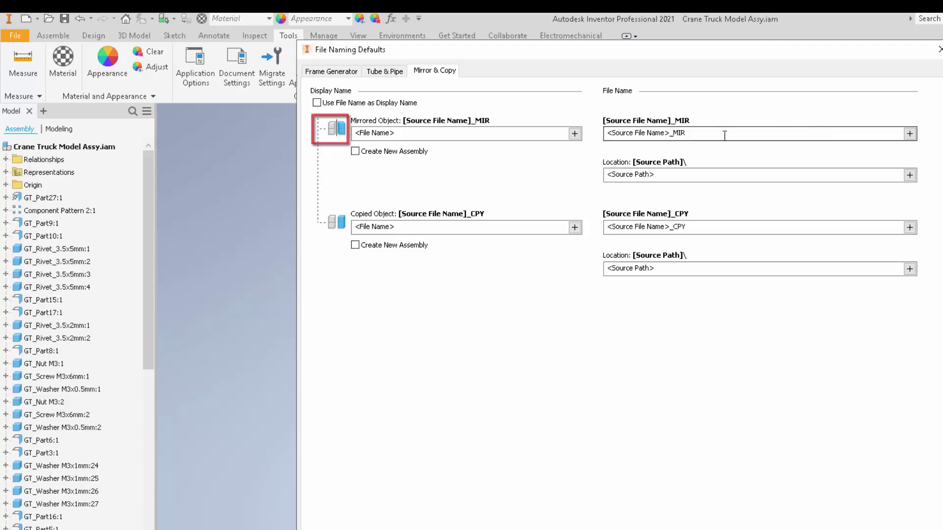
Step: Review the available file name elements and location choices for mirrored objects without changing them
{"action": "left_click", "coordinate": [910, 134]}
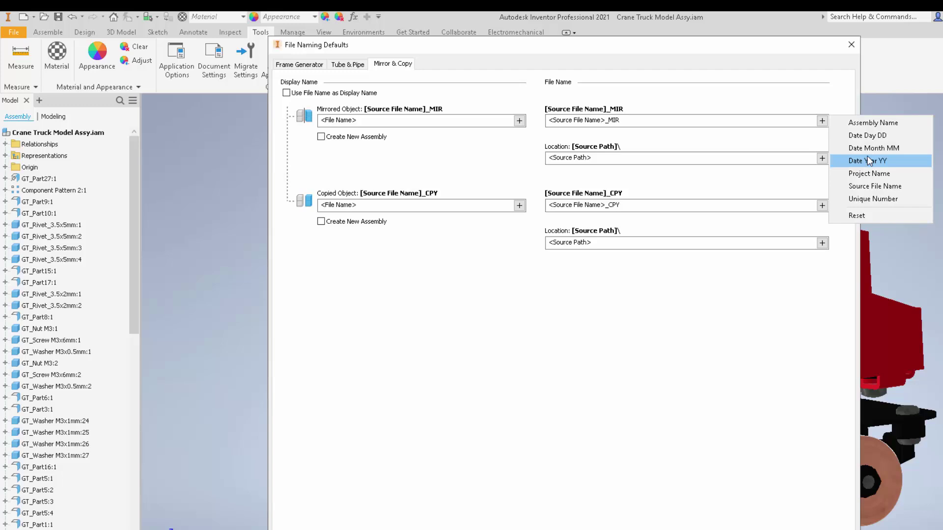
{"action": "left_click", "coordinate": [770, 185]}
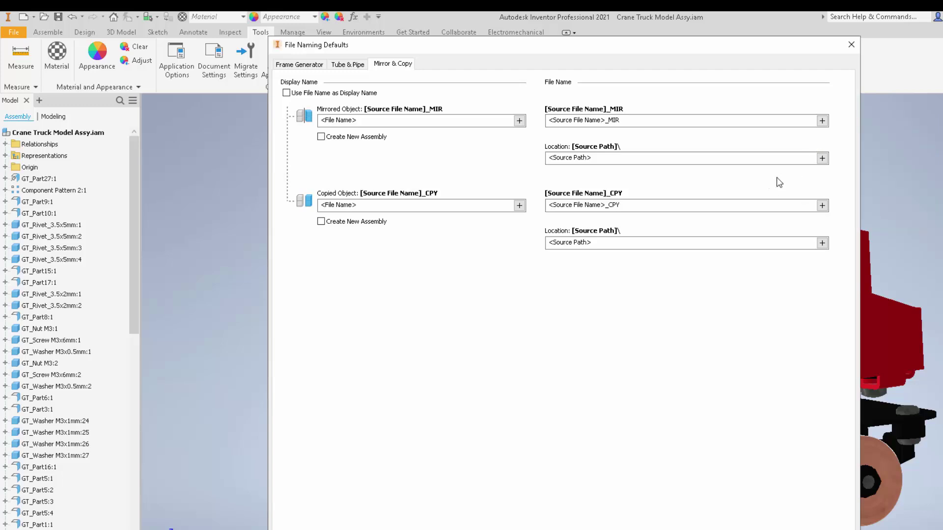
{"action": "left_click", "coordinate": [822, 158]}
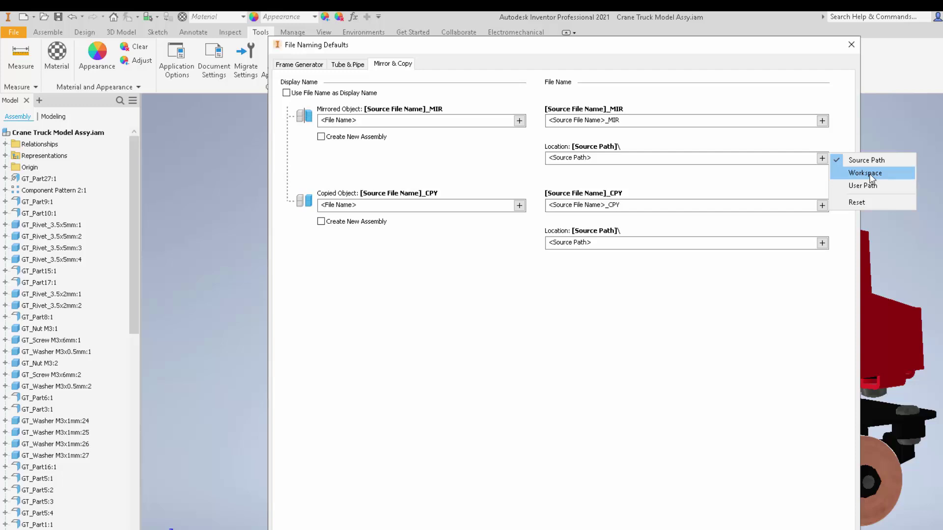
{"action": "left_click", "coordinate": [706, 194]}
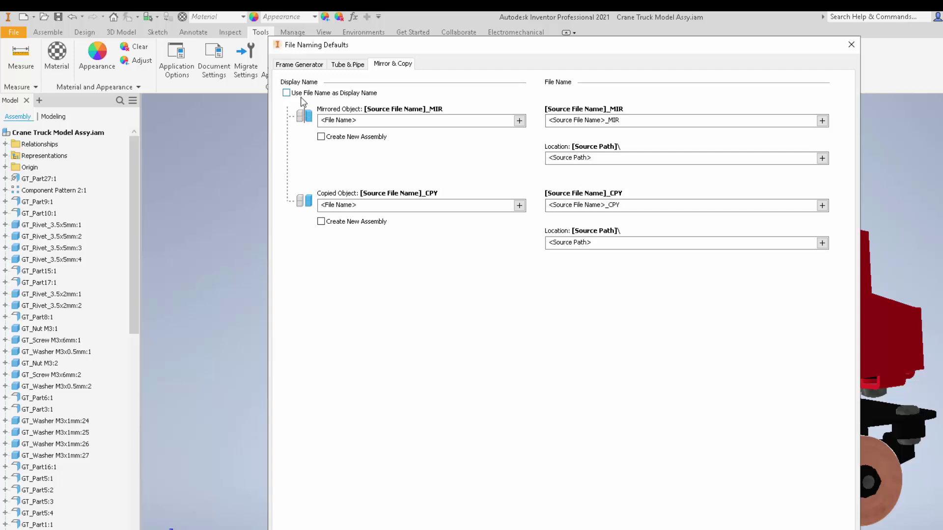
Step: Review the Frame Generator assembly's file name elements and location choices, and show the Tube & Pipe naming defaults
{"action": "left_click", "coordinate": [301, 68]}
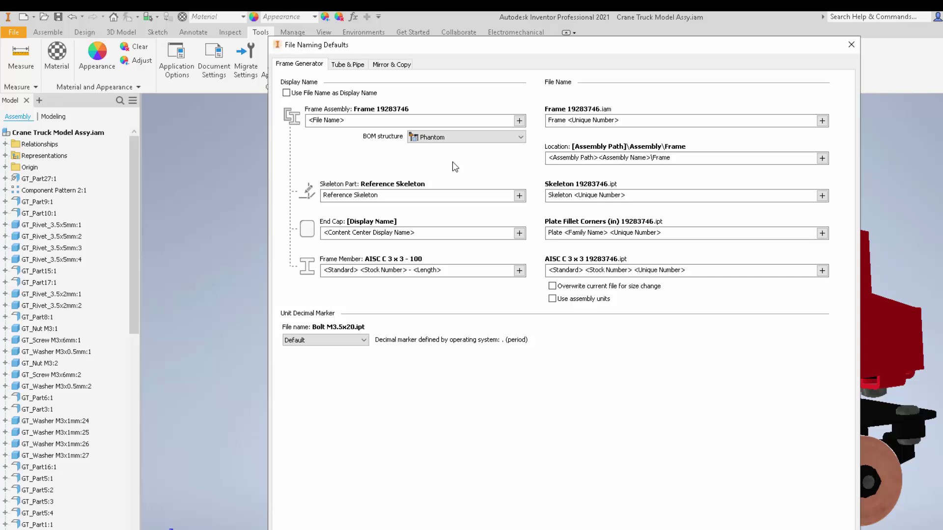
{"action": "left_click", "coordinate": [822, 121]}
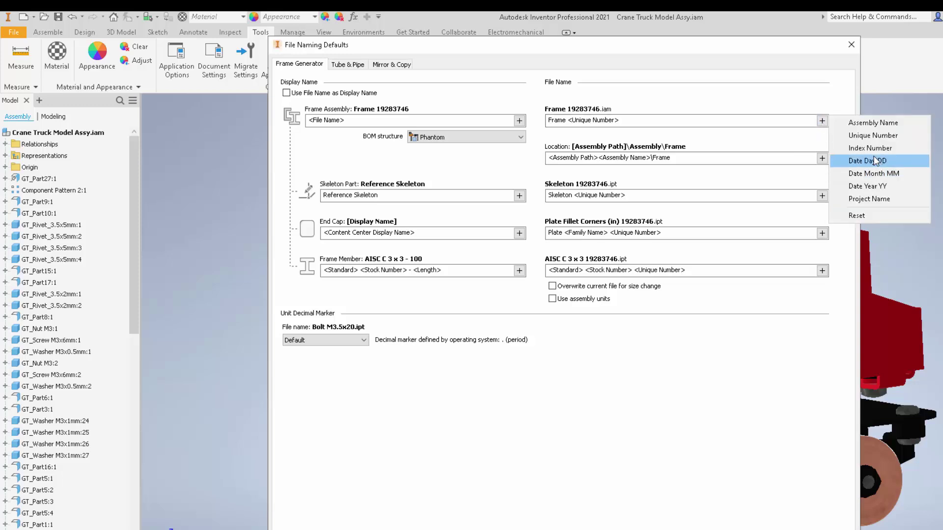
{"action": "left_click", "coordinate": [796, 142]}
{"action": "left_click", "coordinate": [822, 158]}
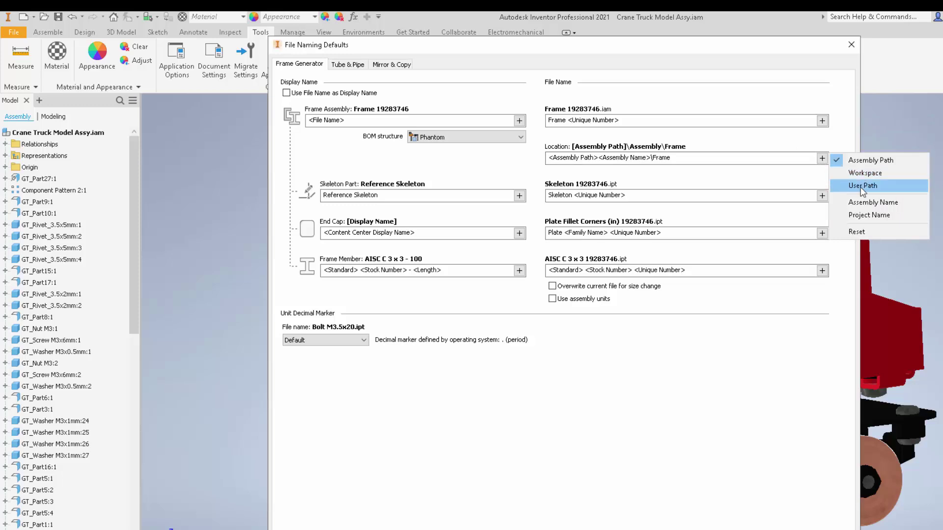
{"action": "left_click", "coordinate": [758, 347]}
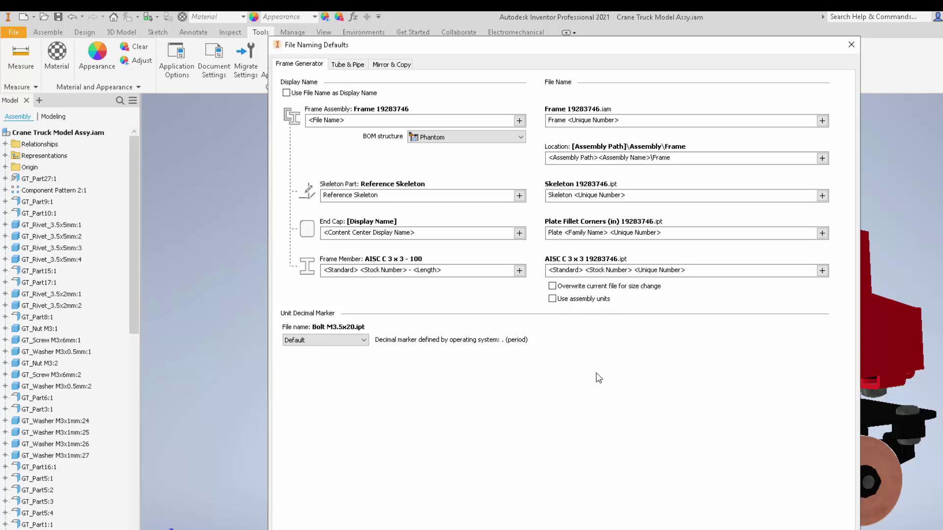
{"action": "left_click", "coordinate": [349, 65]}
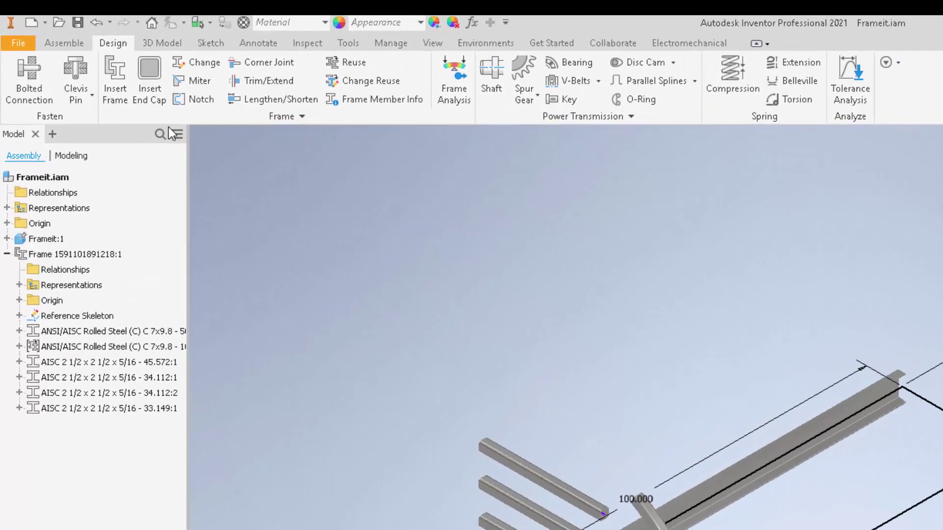
Step: Examine the settings of the Insert Frame, Change, Miter, Notch and Corner Joint commands without applying any of them
{"action": "left_click", "coordinate": [117, 98]}
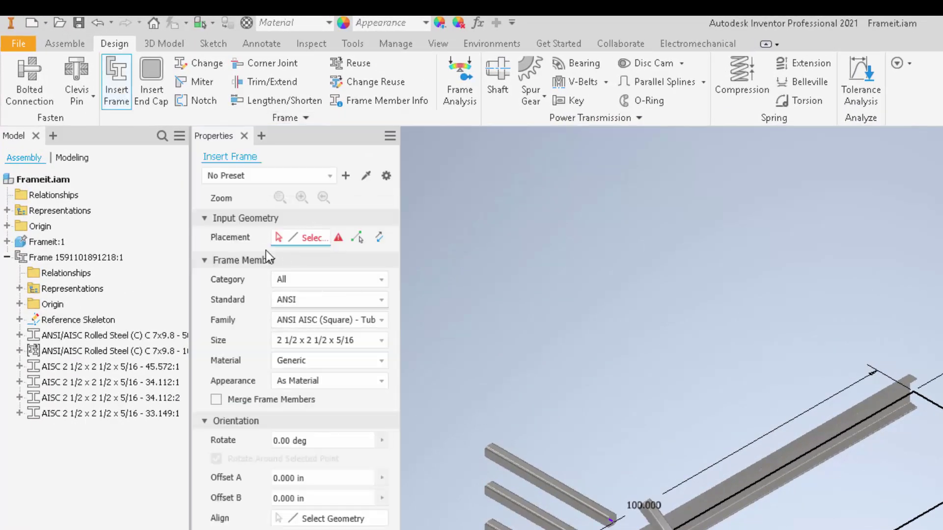
{"action": "left_click", "coordinate": [202, 63]}
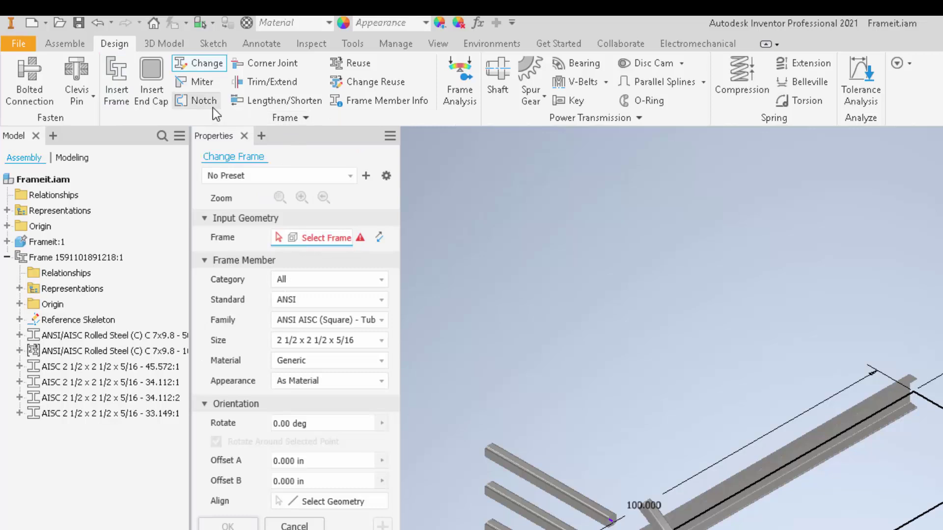
{"action": "left_click", "coordinate": [206, 82]}
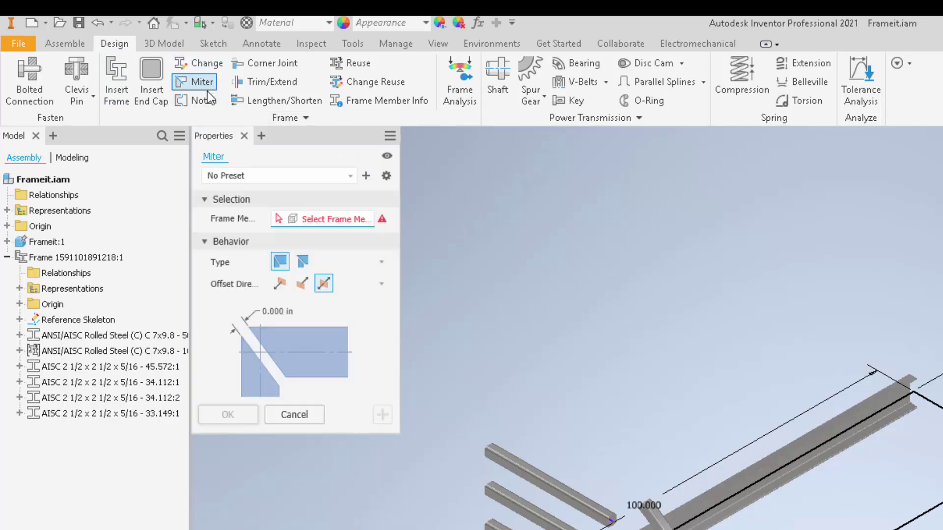
{"action": "left_click", "coordinate": [210, 104]}
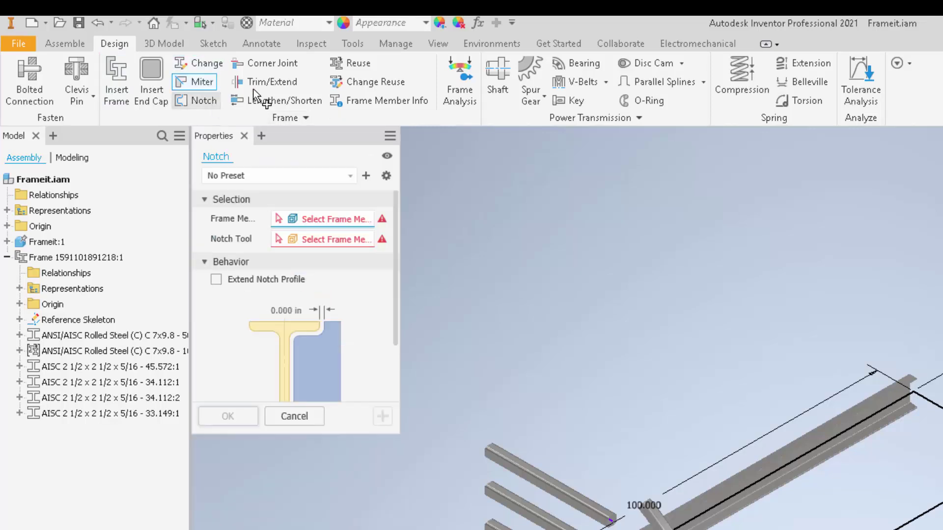
{"action": "left_click", "coordinate": [272, 67]}
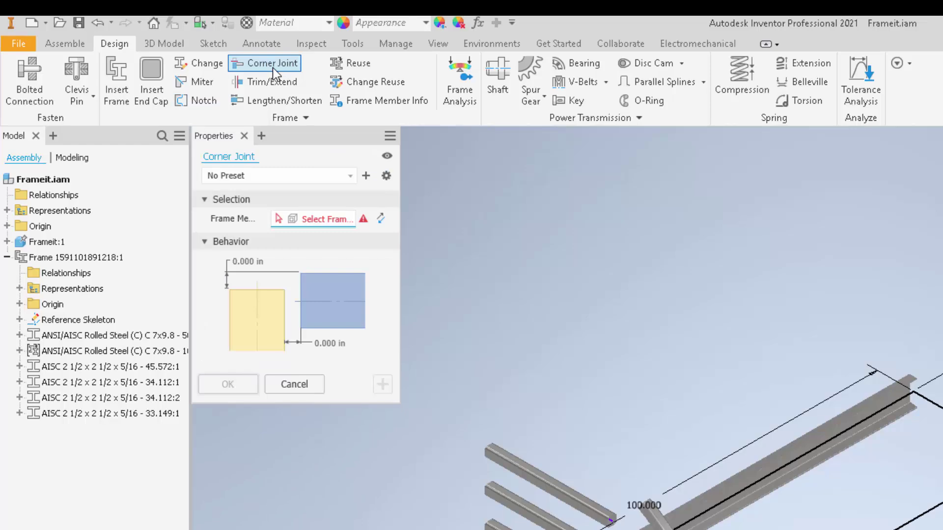
{"action": "left_click", "coordinate": [301, 386]}
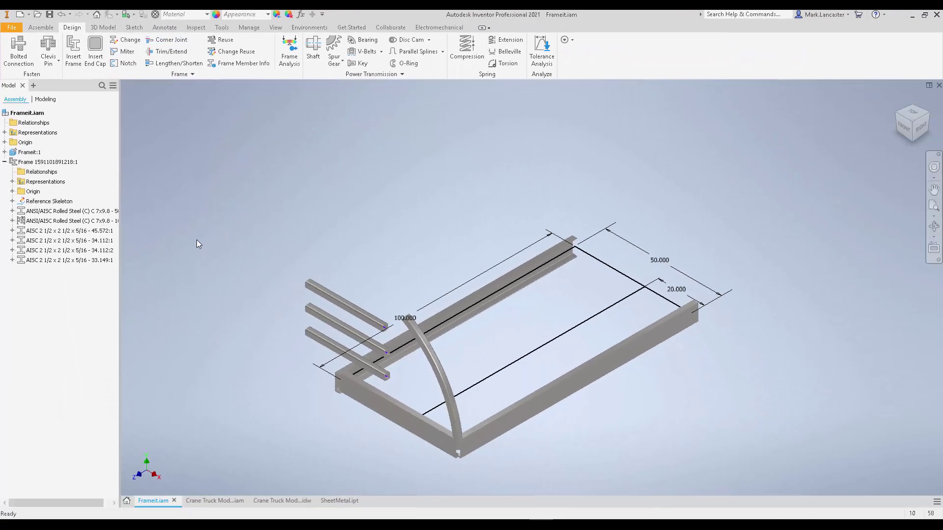
Step: Insert an ANSI L (Equal angles) member, size L 2 x 2 x 1/8, along the frame's open end line, accepting the proposed names
{"action": "left_click", "coordinate": [74, 61]}
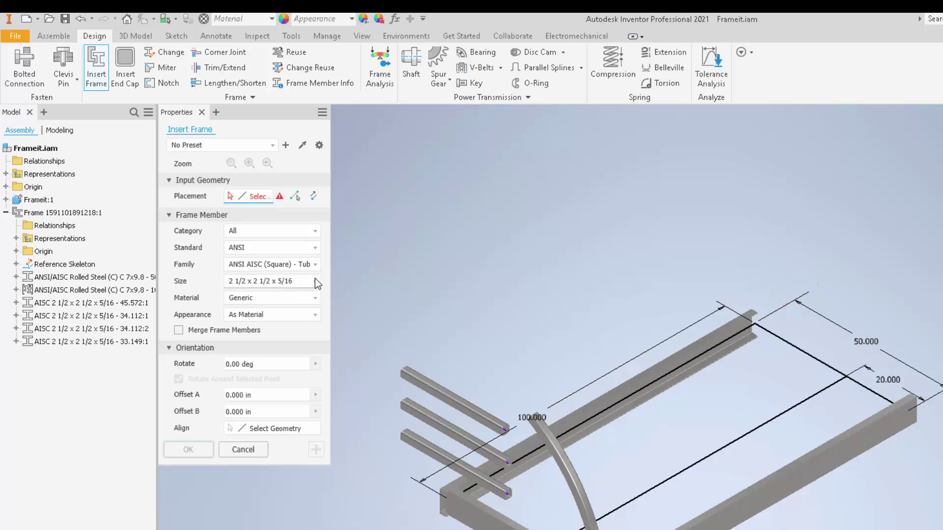
{"action": "left_click", "coordinate": [315, 265]}
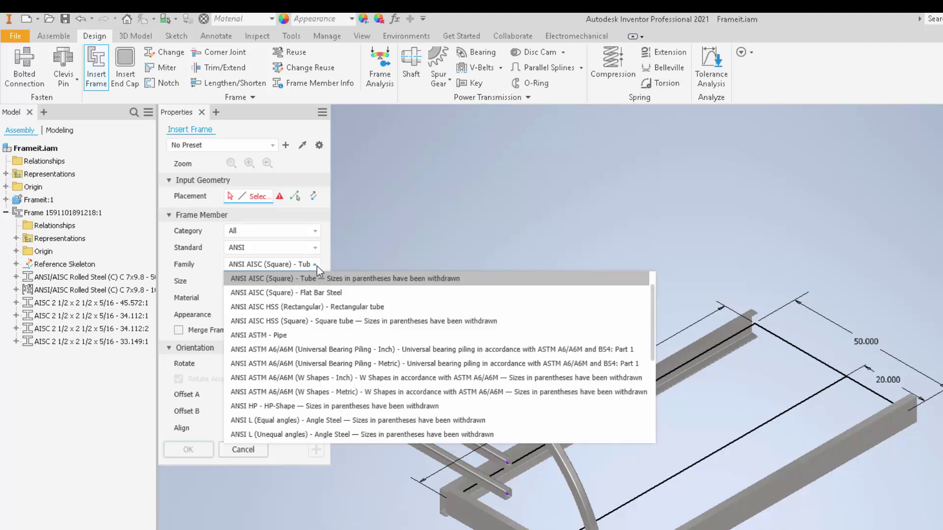
{"action": "left_click", "coordinate": [307, 420]}
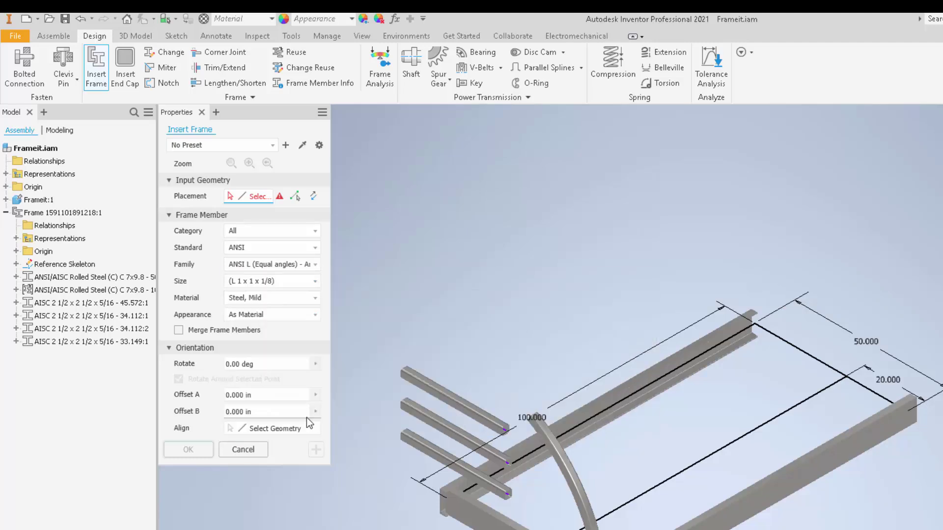
{"action": "left_click", "coordinate": [315, 281]}
{"action": "left_click", "coordinate": [261, 410]}
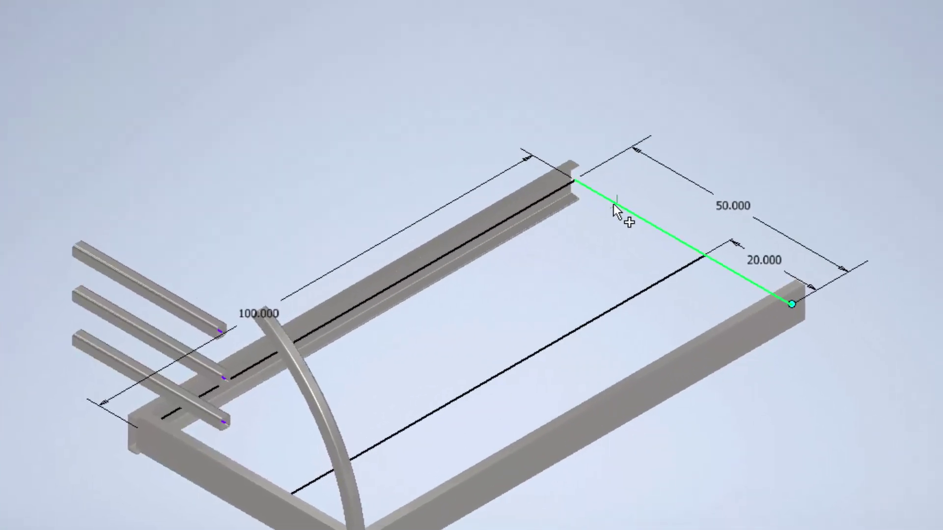
{"action": "scroll", "coordinate": [615, 204], "scroll_direction": "up", "scroll_amount": 2}
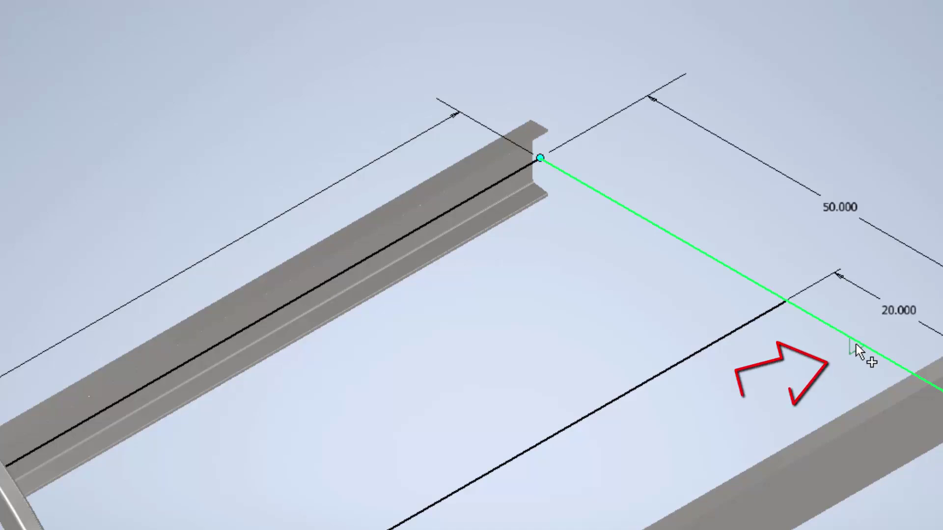
{"action": "mouse_move", "coordinate": [856, 343]}
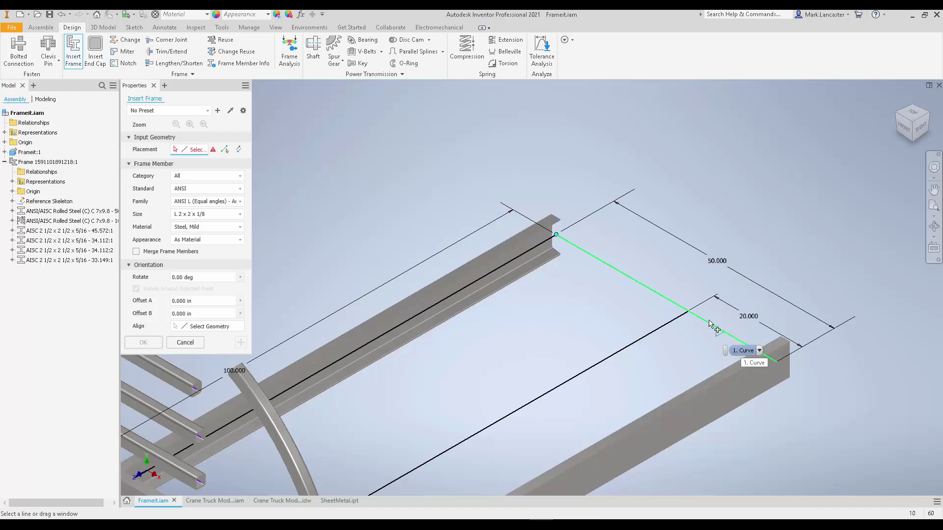
{"action": "left_click", "coordinate": [636, 282]}
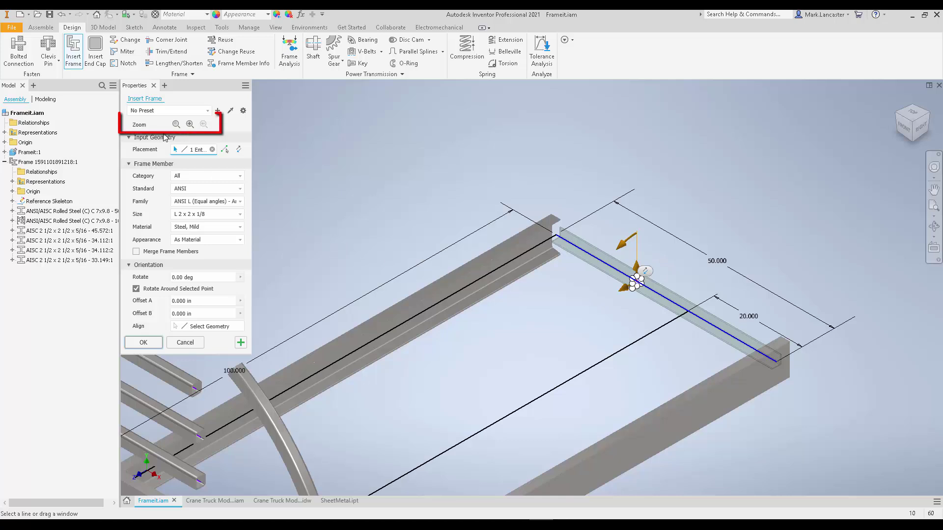
{"action": "left_click", "coordinate": [190, 124]}
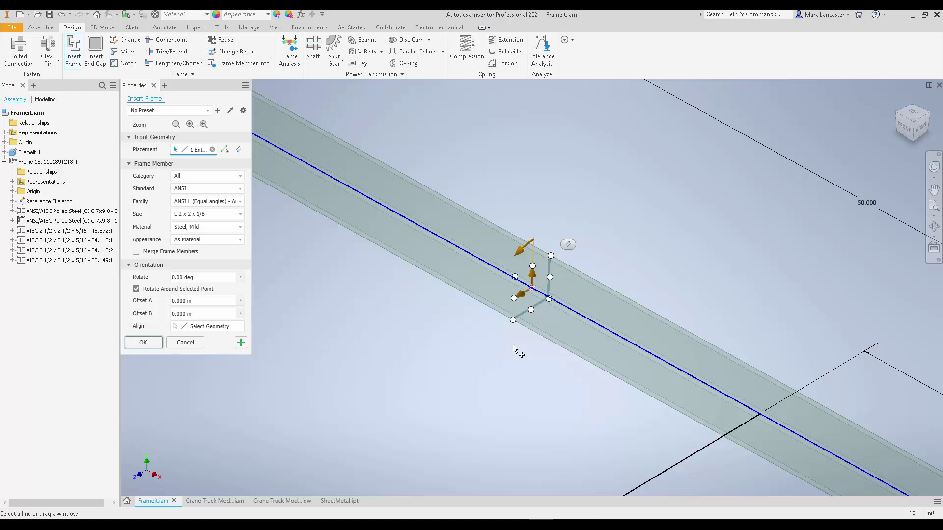
{"action": "left_click", "coordinate": [143, 343]}
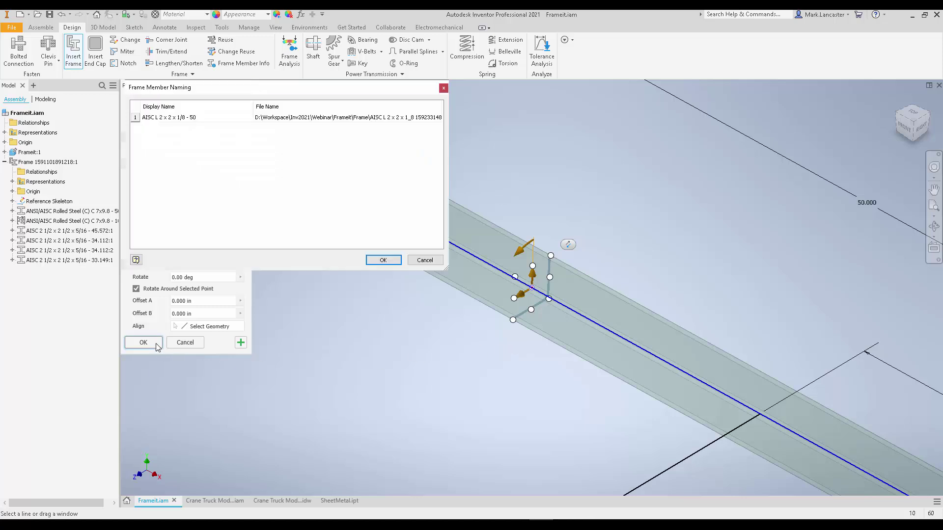
{"action": "left_click", "coordinate": [384, 260]}
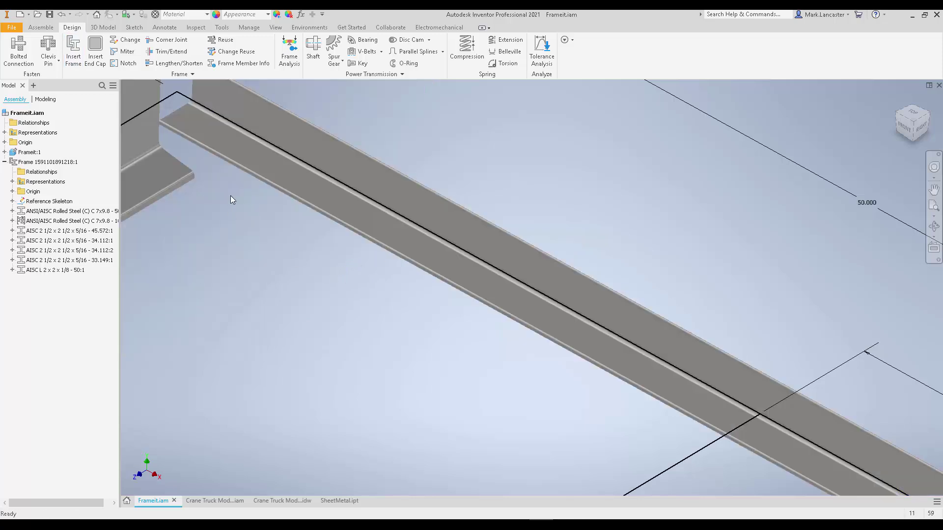
Step: Inspect the new angle member's settings with Change Frame and accept them without edits
{"action": "left_click", "coordinate": [130, 40]}
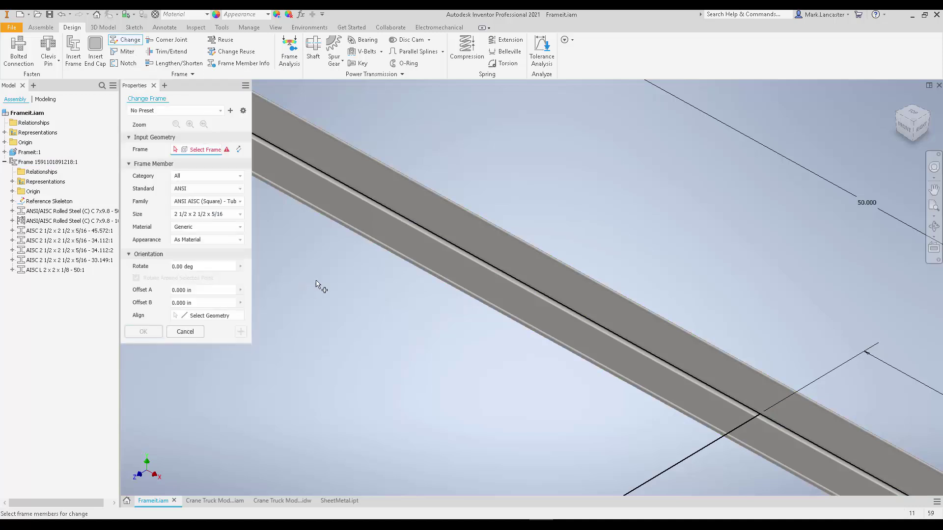
{"action": "left_click", "coordinate": [371, 223]}
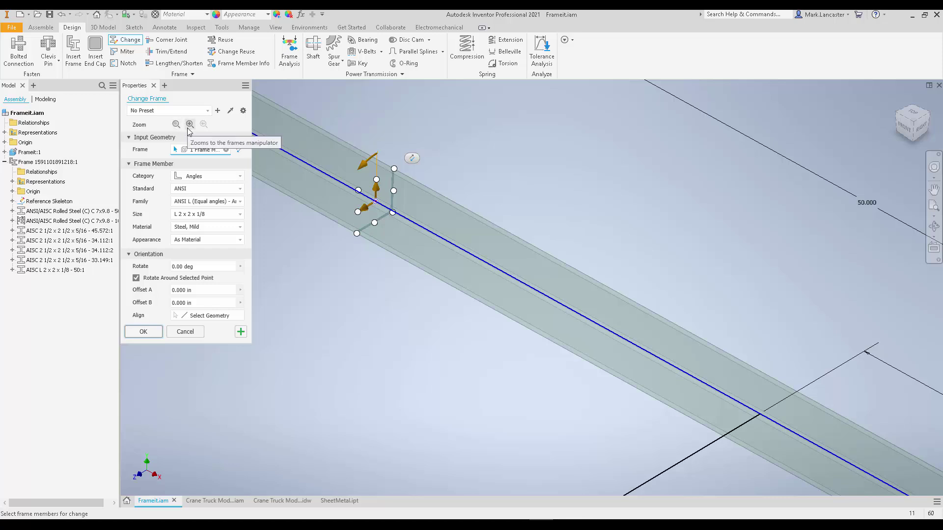
{"action": "left_click", "coordinate": [143, 332]}
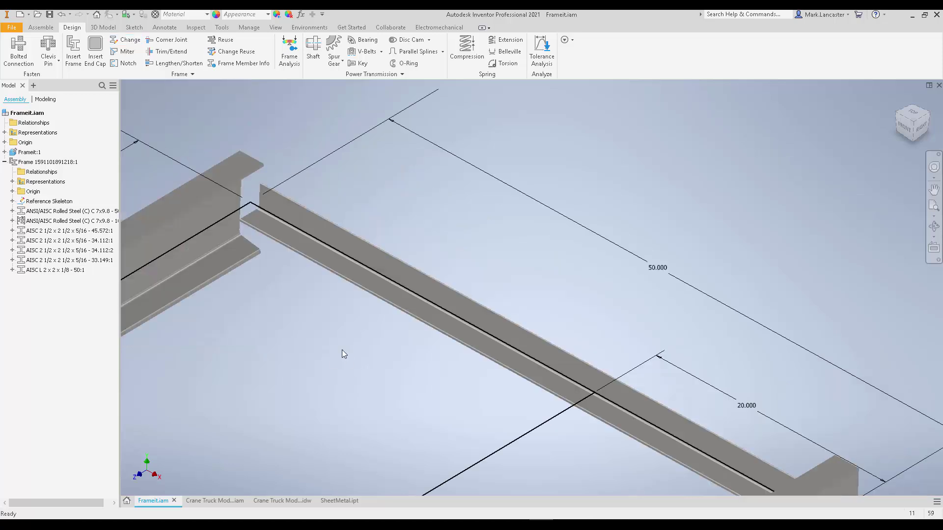
{"action": "scroll", "coordinate": [342, 349], "scroll_direction": "down", "scroll_amount": 3}
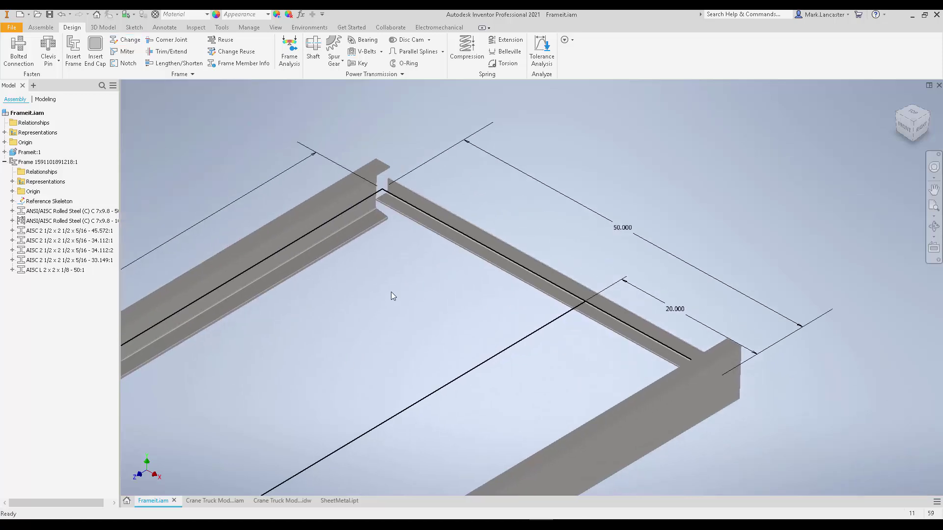
{"action": "middle_click_drag", "start_coordinate": [329, 301], "coordinate": [465, 246]}
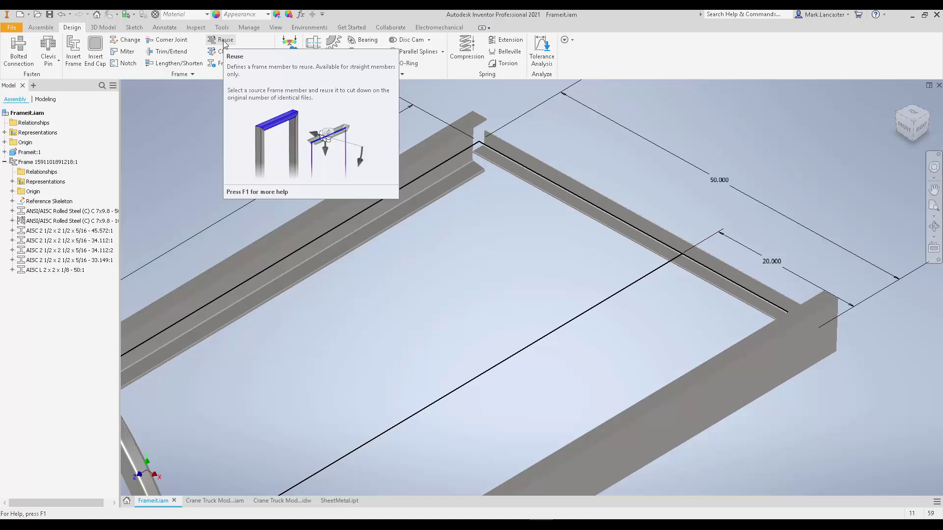
{"action": "scroll", "coordinate": [172, 192], "scroll_direction": "up", "scroll_amount": 3}
{"action": "middle_click_drag", "start_coordinate": [264, 273], "coordinate": [343, 246]}
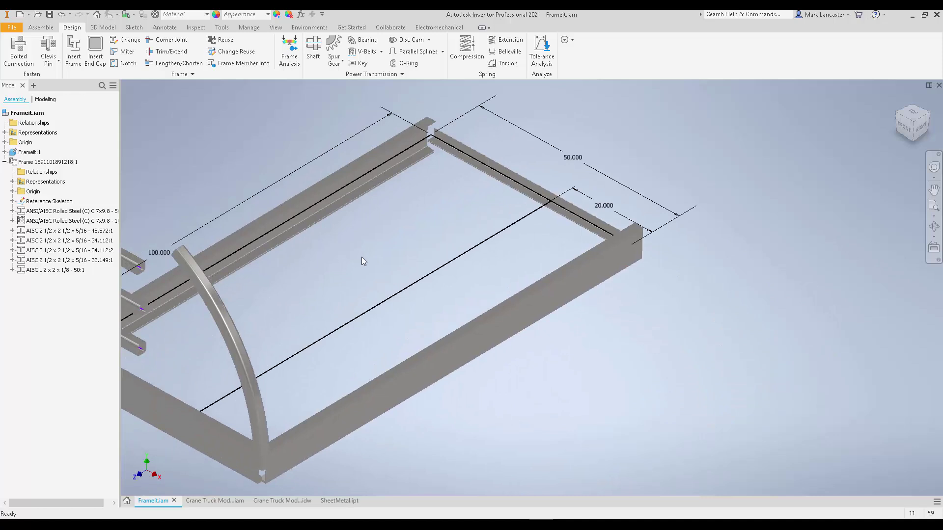
Step: Reuse the long C 7x9.8 side channel as a new member along the inner skeleton line 20.000 in from the edge
{"action": "middle_click_drag", "start_coordinate": [361, 258], "coordinate": [390, 284]}
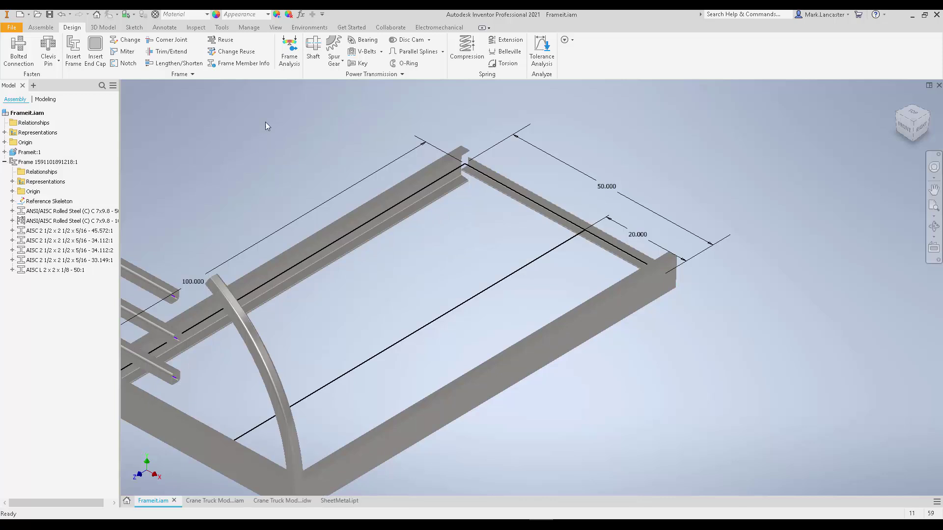
{"action": "left_click", "coordinate": [227, 42]}
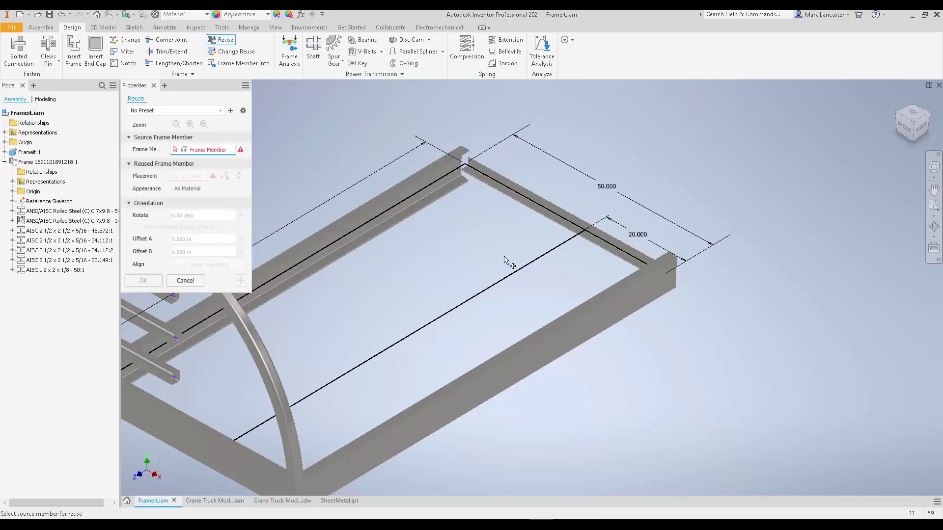
{"action": "left_click", "coordinate": [573, 322]}
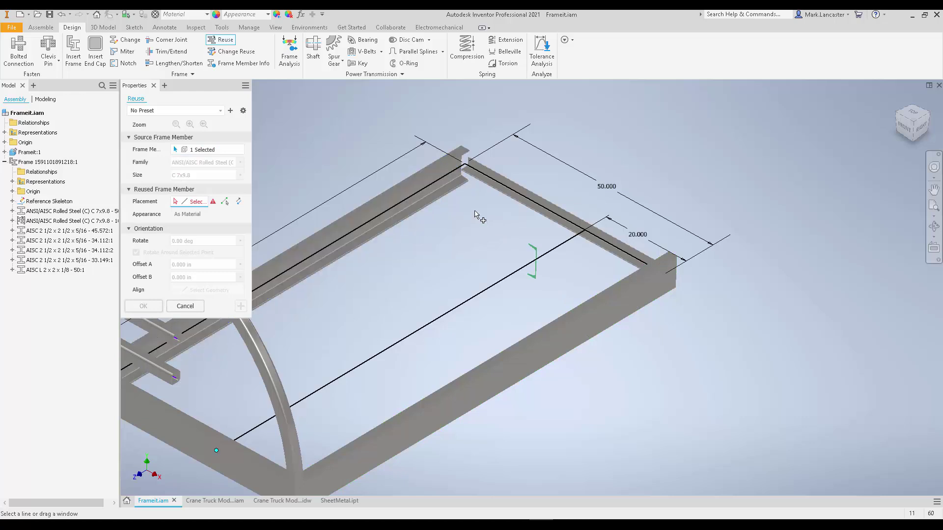
{"action": "left_click", "coordinate": [489, 290]}
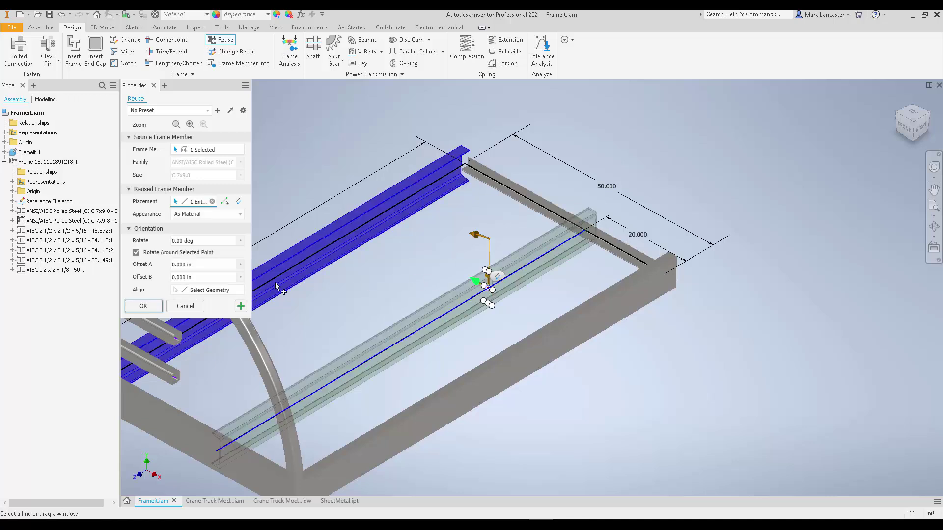
{"action": "left_click", "coordinate": [143, 306]}
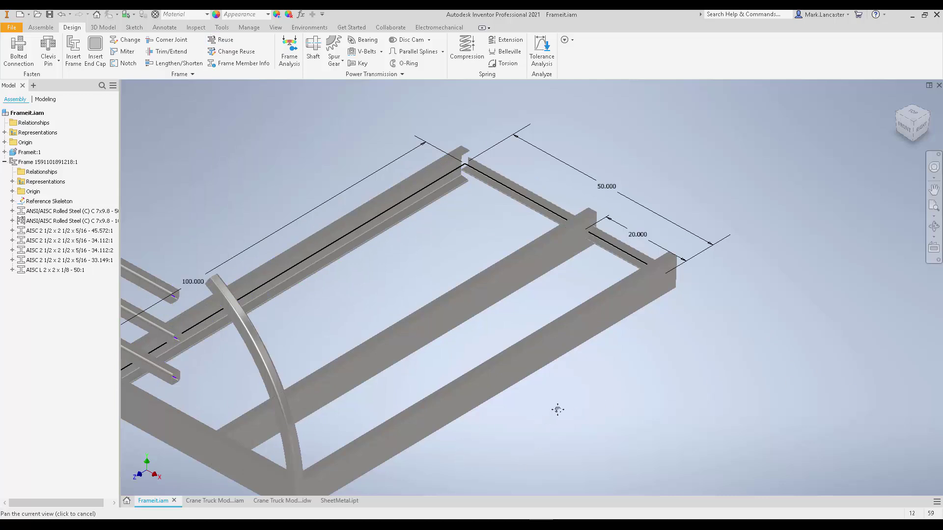
Step: Trim/extend the three horizontal square tubes to the inner face of the curved tube with a 0.000 in offset
{"action": "middle_click_drag", "start_coordinate": [547, 418], "coordinate": [663, 299]}
{"action": "scroll", "coordinate": [665, 297], "scroll_direction": "down", "scroll_amount": 3}
{"action": "middle_click_drag", "start_coordinate": [568, 341], "coordinate": [579, 347]}
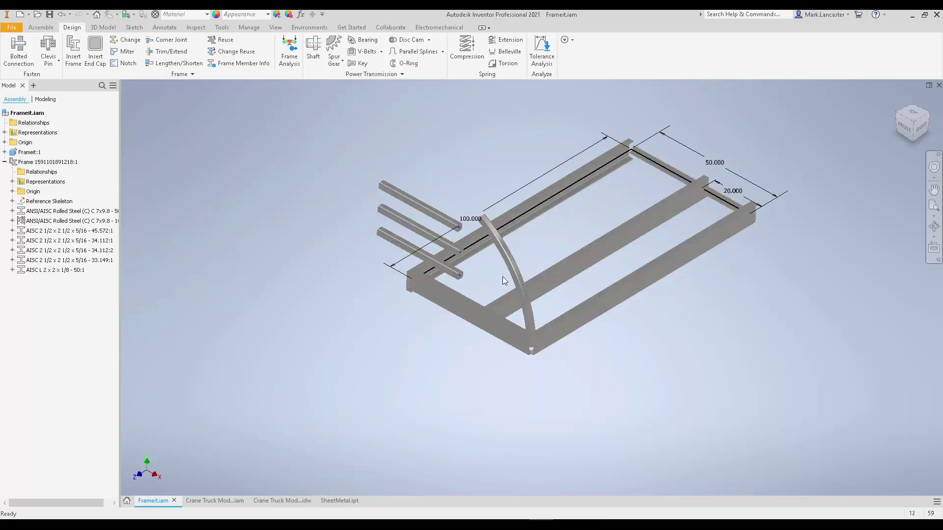
{"action": "middle_click_drag", "start_coordinate": [492, 294], "coordinate": [579, 264], "text": "shift"}
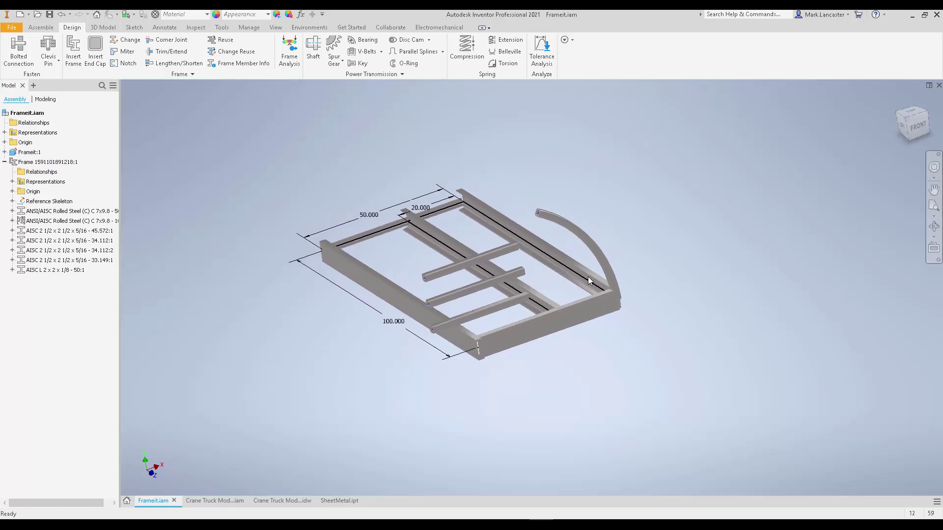
{"action": "scroll", "coordinate": [583, 283], "scroll_direction": "up", "scroll_amount": 3}
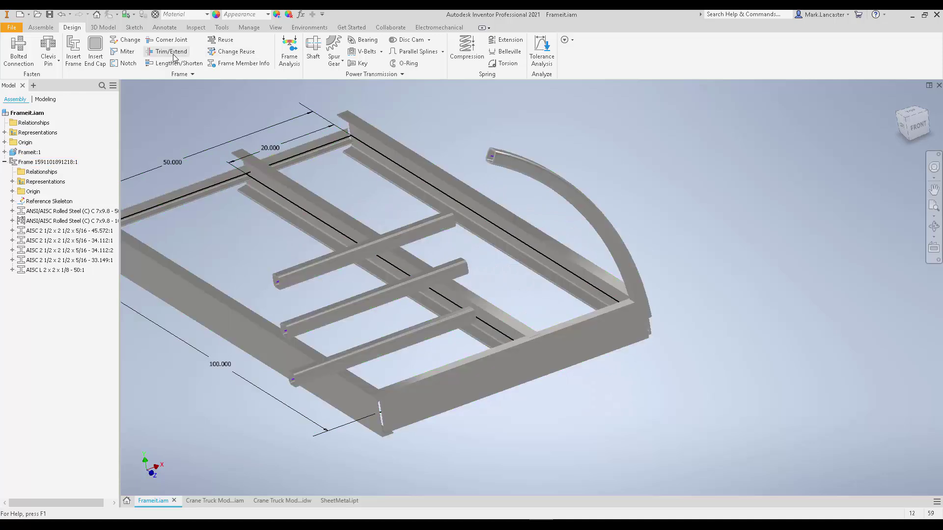
{"action": "left_click", "coordinate": [173, 55]}
{"action": "middle_click_drag", "start_coordinate": [407, 207], "coordinate": [500, 219], "text": "shift"}
{"action": "scroll", "coordinate": [570, 211], "scroll_direction": "up", "scroll_amount": 5}
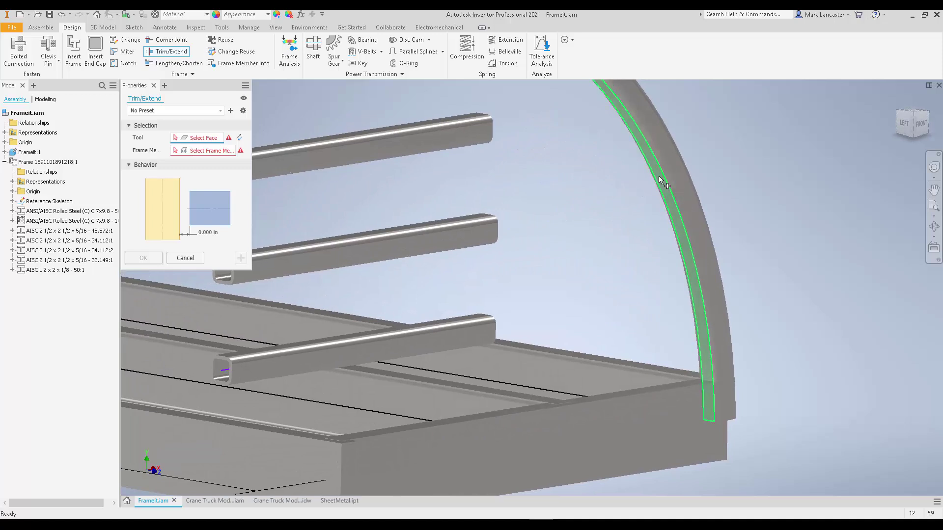
{"action": "left_click", "coordinate": [659, 178]}
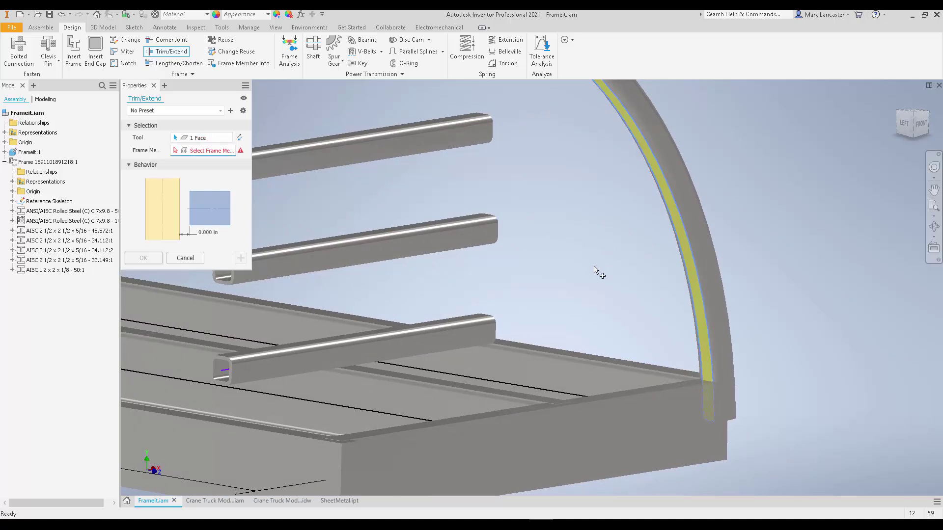
{"action": "middle_click_drag", "start_coordinate": [594, 267], "coordinate": [553, 298], "text": "shift"}
{"action": "left_click", "coordinate": [464, 347]}
{"action": "left_click", "coordinate": [462, 253]}
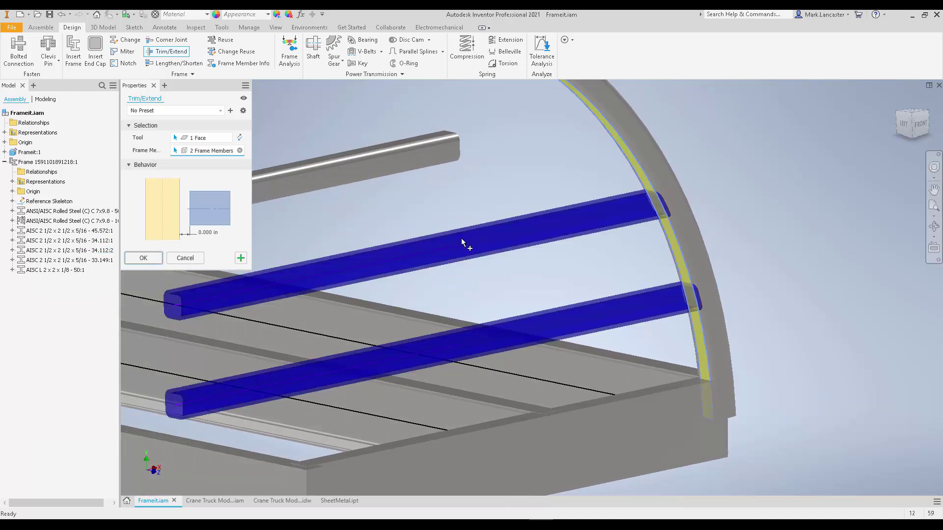
{"action": "left_click", "coordinate": [447, 152]}
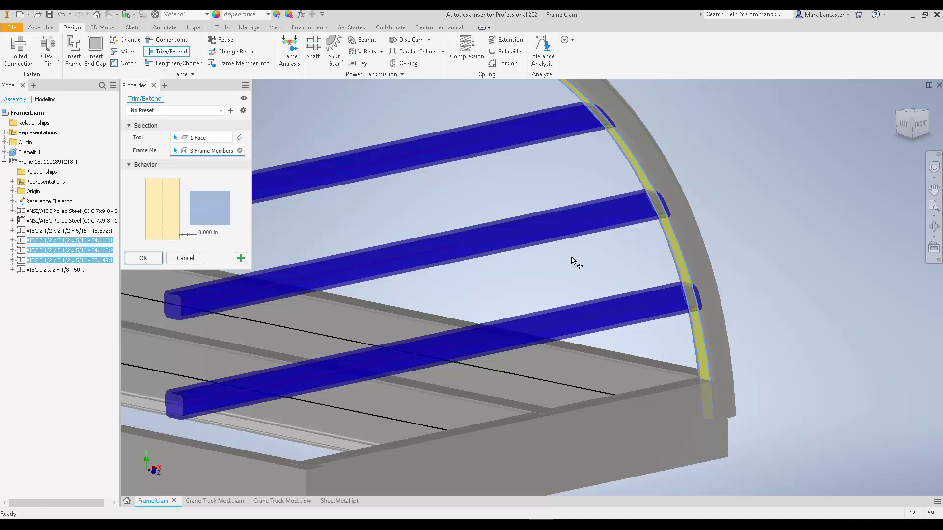
{"action": "scroll", "coordinate": [573, 270], "scroll_direction": "up", "scroll_amount": 3}
{"action": "middle_click_drag", "start_coordinate": [560, 277], "coordinate": [565, 272], "text": "shift"}
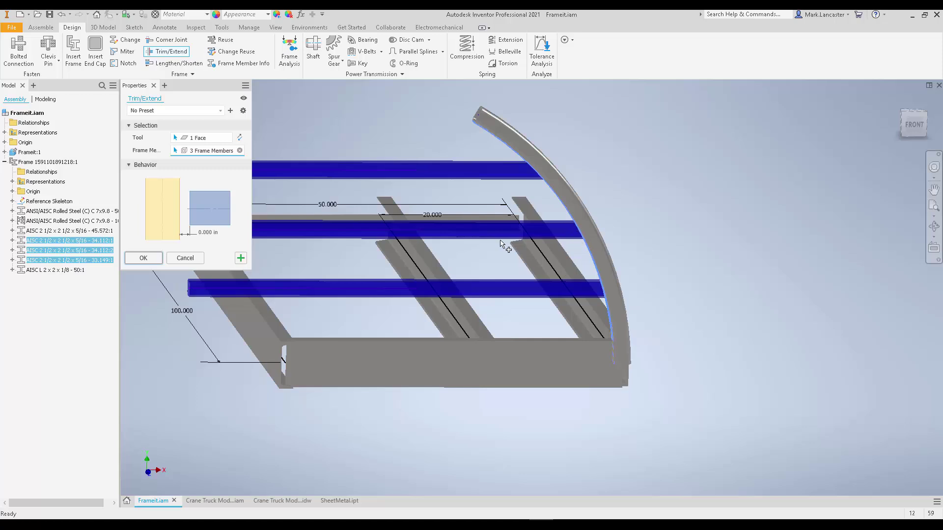
{"action": "left_click", "coordinate": [141, 258]}
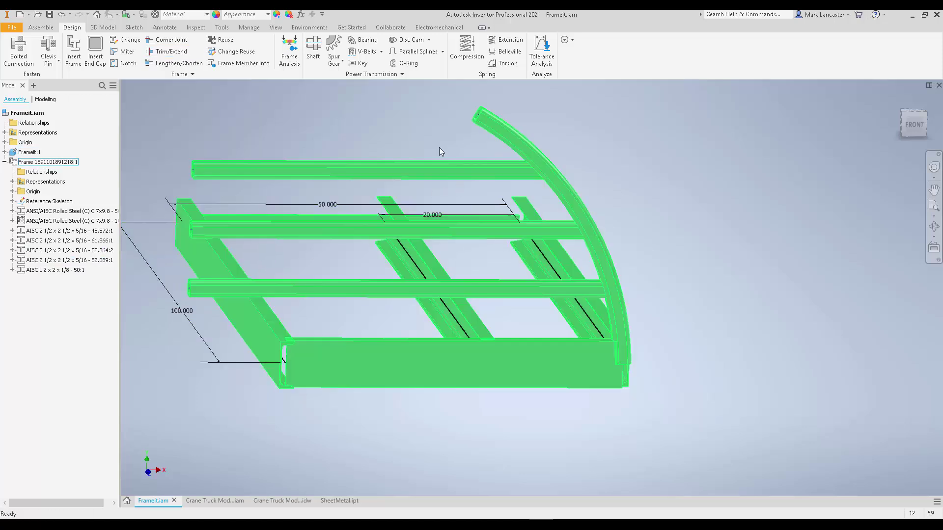
Step: Edit the frame subassembly in place and hide the curved tube to inspect the trimmed ends of the three tubes
{"action": "left_click", "coordinate": [34, 162]}
{"action": "double_click", "coordinate": [34, 162]}
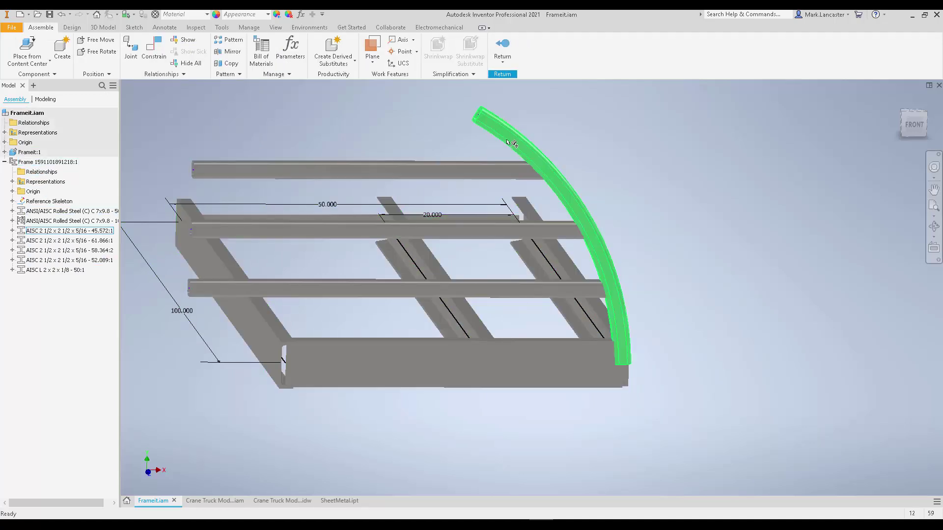
{"action": "right_click", "coordinate": [509, 138]}
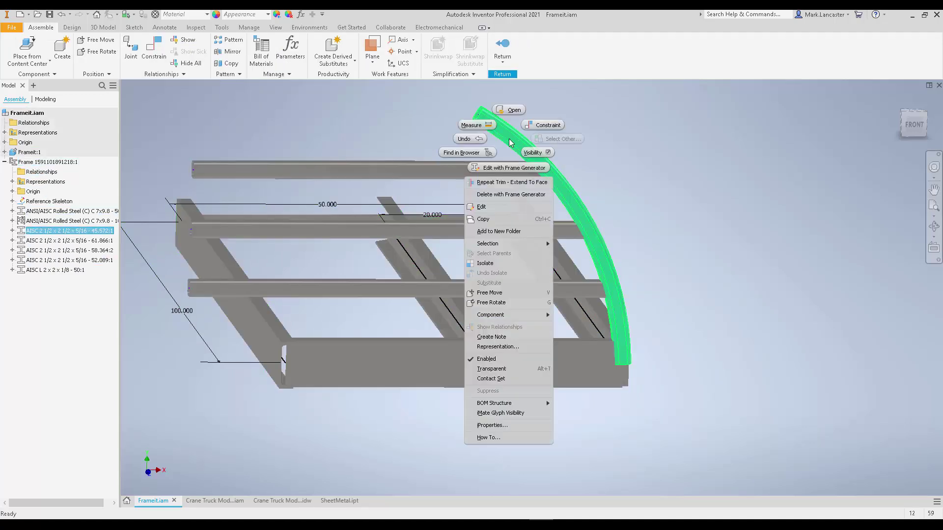
{"action": "left_click", "coordinate": [555, 158]}
{"action": "scroll", "coordinate": [548, 182], "scroll_direction": "down", "scroll_amount": 3}
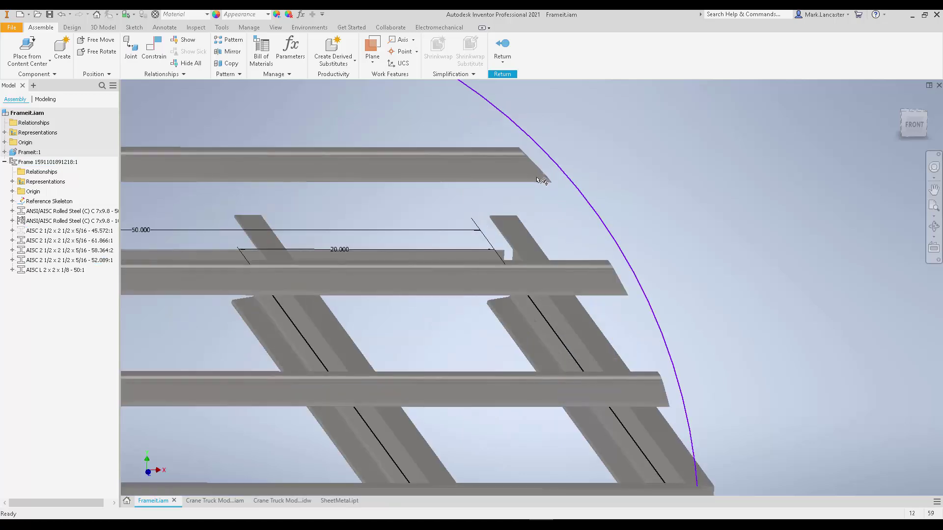
{"action": "scroll", "coordinate": [542, 176], "scroll_direction": "down", "scroll_amount": 4}
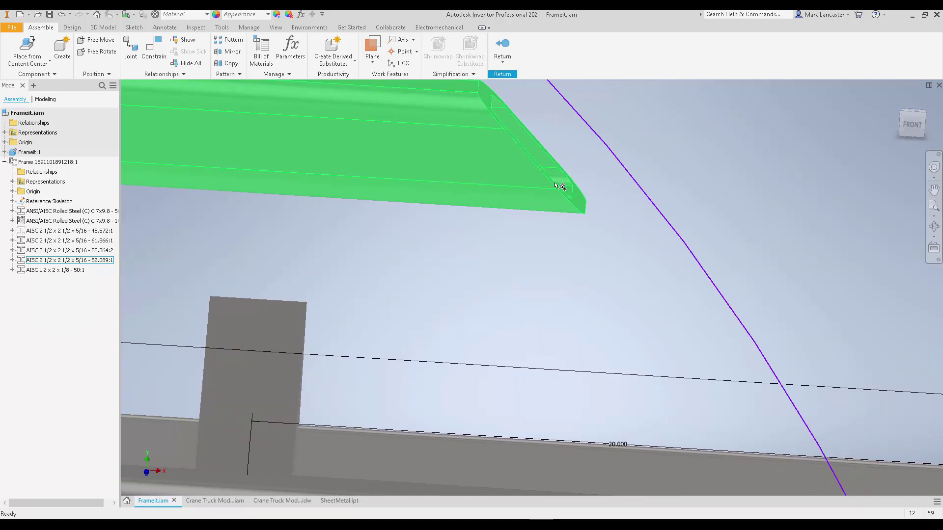
{"action": "scroll", "coordinate": [503, 241], "scroll_direction": "up", "scroll_amount": 3}
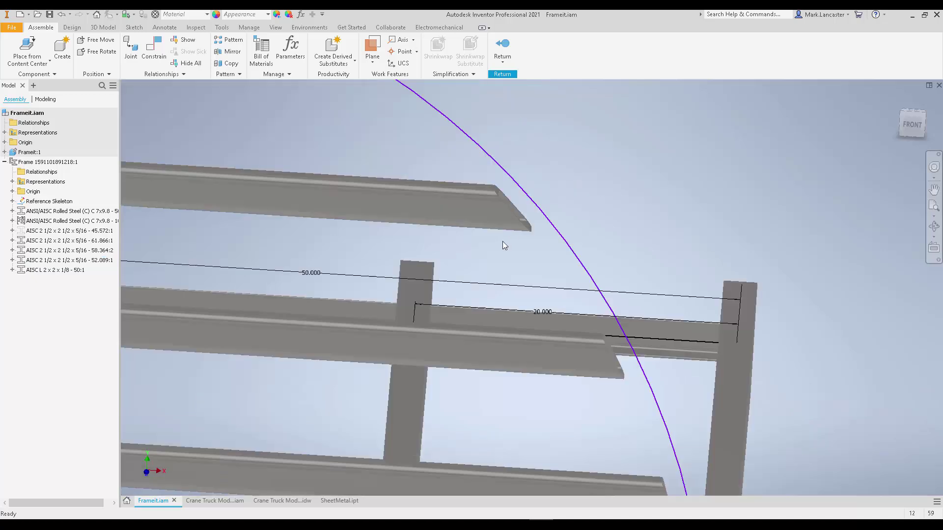
Step: Make the curved tube visible again and return to the top-level assembly
{"action": "right_click", "coordinate": [56, 233]}
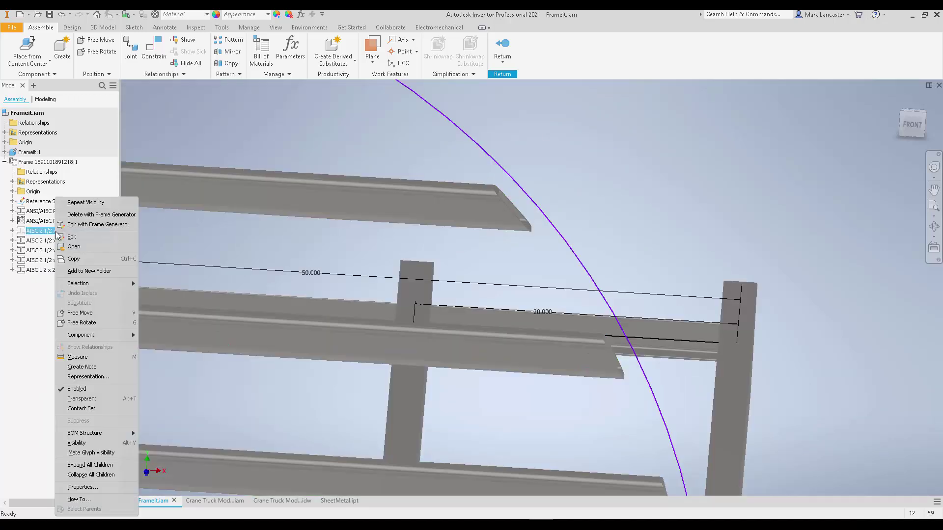
{"action": "left_click", "coordinate": [77, 443]}
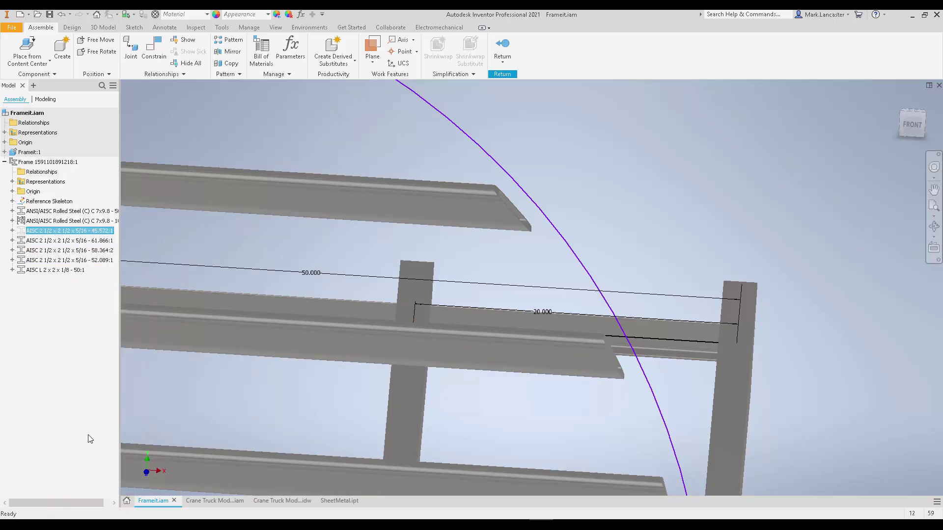
{"action": "left_click", "coordinate": [506, 47]}
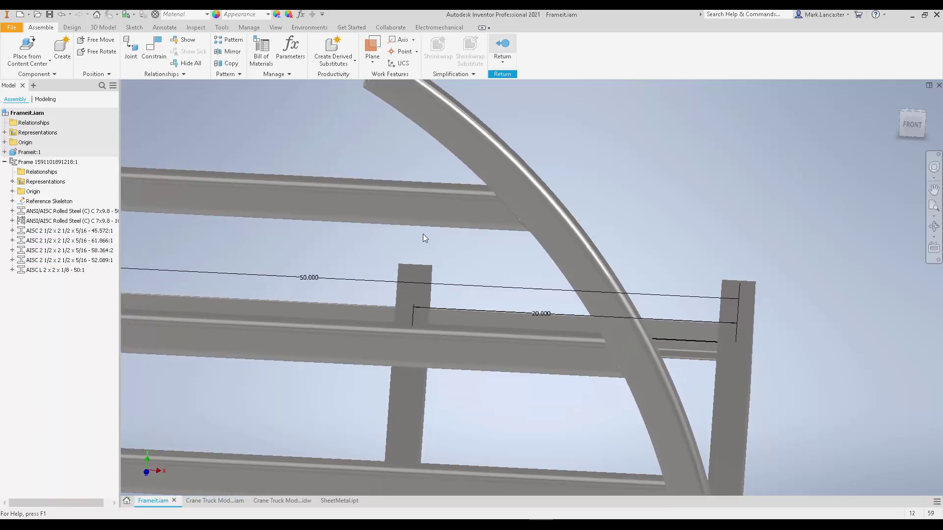
Step: Start the Notch command and review the available notch profile choices
{"action": "middle_click_drag", "start_coordinate": [387, 273], "coordinate": [352, 291], "text": "shift"}
{"action": "scroll", "coordinate": [353, 290], "scroll_direction": "up", "scroll_amount": 4}
{"action": "middle_click_drag", "start_coordinate": [339, 325], "coordinate": [317, 393]}
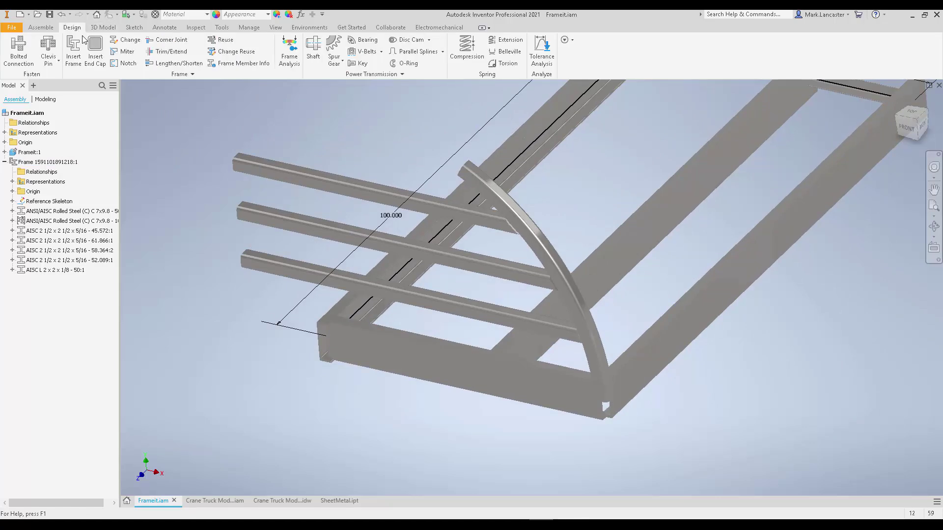
{"action": "left_click", "coordinate": [126, 64]}
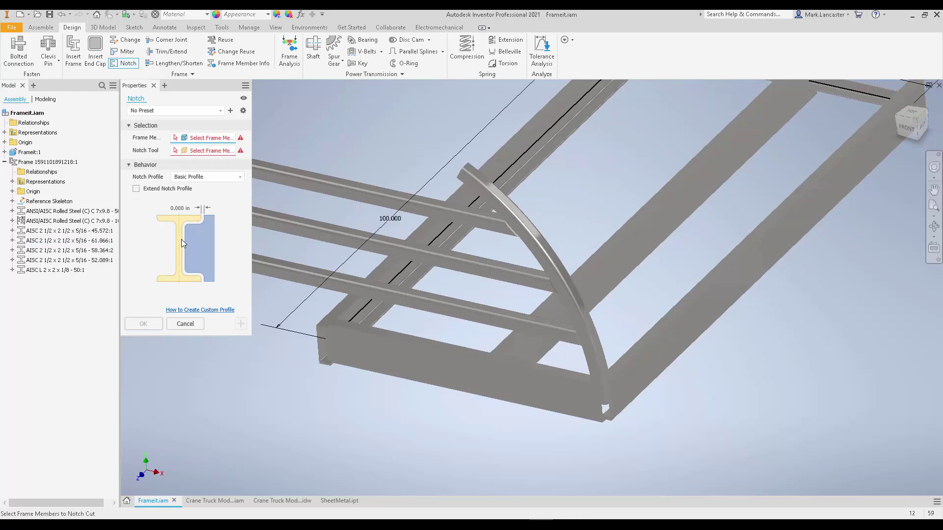
{"action": "left_click", "coordinate": [241, 179]}
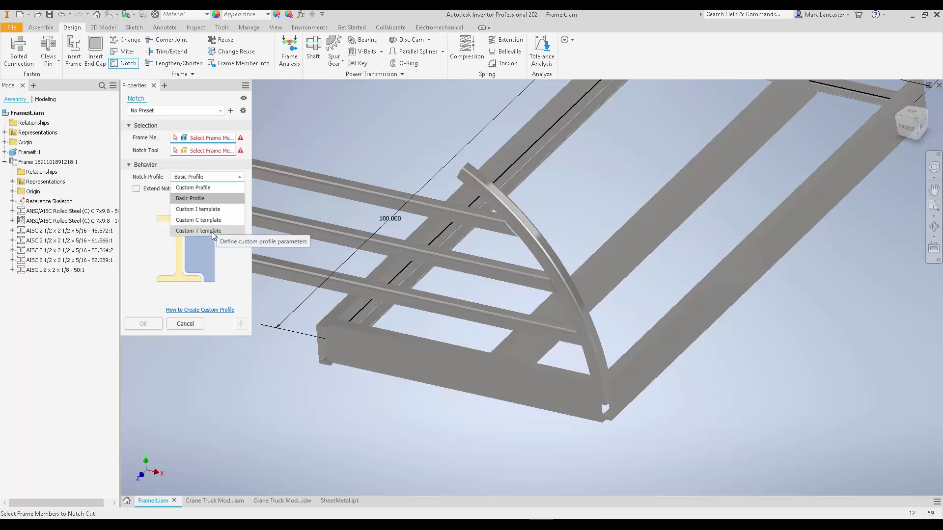
{"action": "left_click", "coordinate": [285, 391]}
Step: Select the front cross channel and the adjoining long side channel as frame members to notch, using the Custom C template profile
{"action": "mouse_move", "coordinate": [319, 381]}
{"action": "middle_mouse_down", "text": "shift"}
{"action": "mouse_move", "coordinate": [342, 358]}
{"action": "mouse_move", "coordinate": [324, 366]}
{"action": "middle_mouse_up", "text": "shift"}
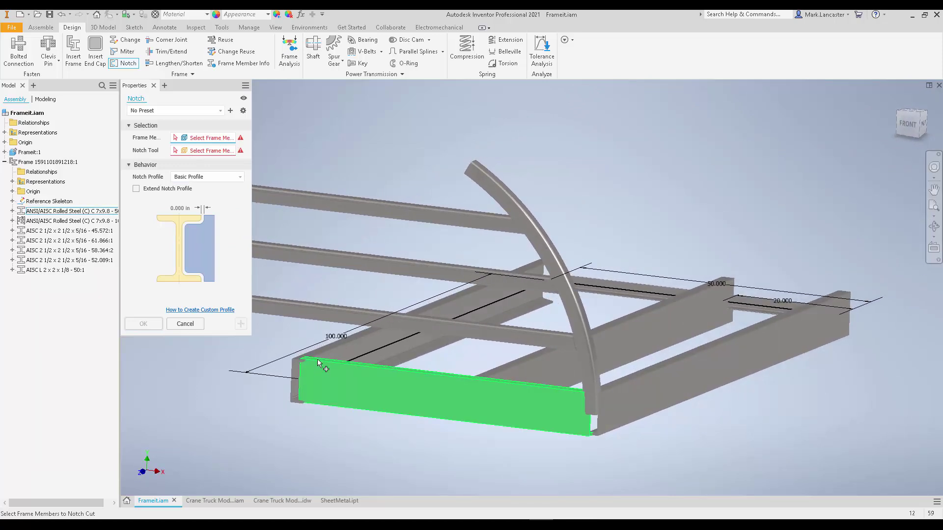
{"action": "middle_click_drag", "start_coordinate": [311, 352], "coordinate": [369, 225], "text": "shift"}
{"action": "middle_click_drag", "start_coordinate": [359, 314], "coordinate": [364, 375], "text": "shift"}
{"action": "left_click", "coordinate": [364, 375]}
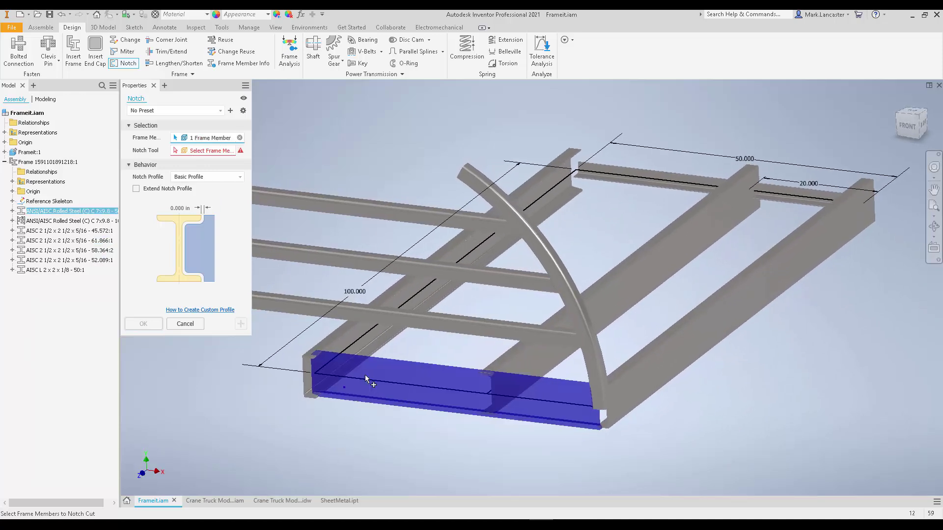
{"action": "left_click", "coordinate": [343, 342]}
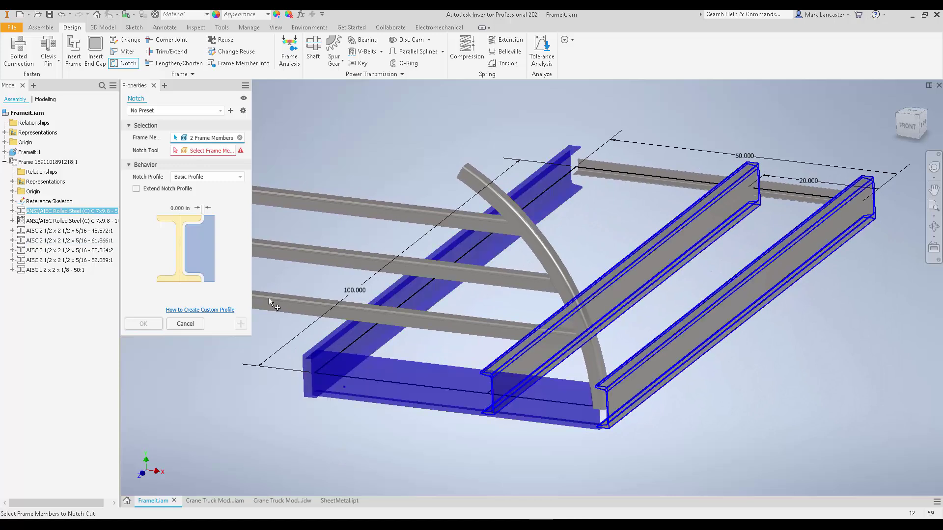
{"action": "left_click", "coordinate": [240, 180]}
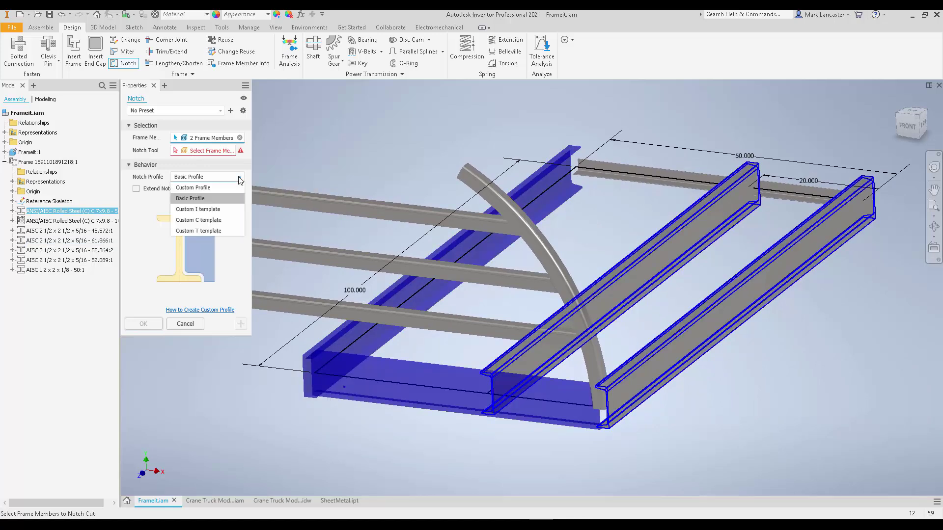
{"action": "left_click", "coordinate": [197, 220]}
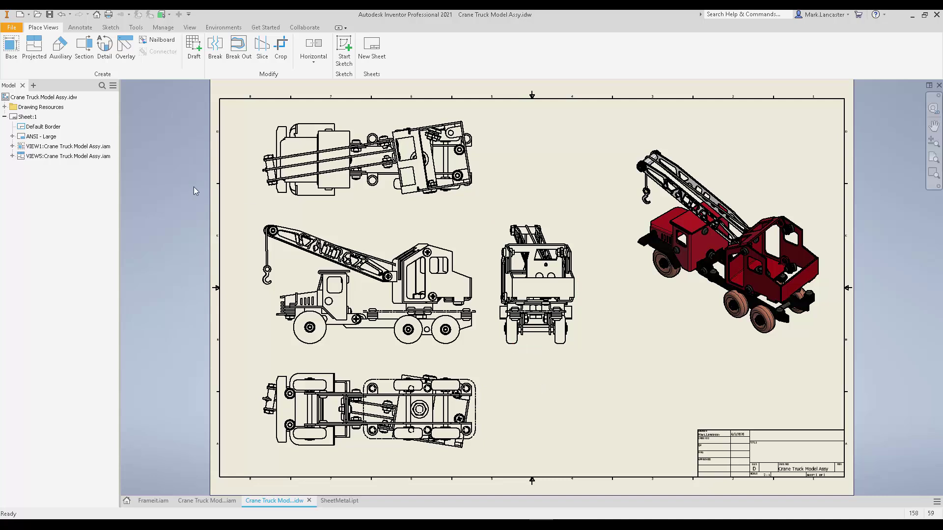
Step: Measure the distance between the two rear wheels in the truck's side view on the Crane Truck Model Assy drawing
{"action": "left_click", "coordinate": [136, 28]}
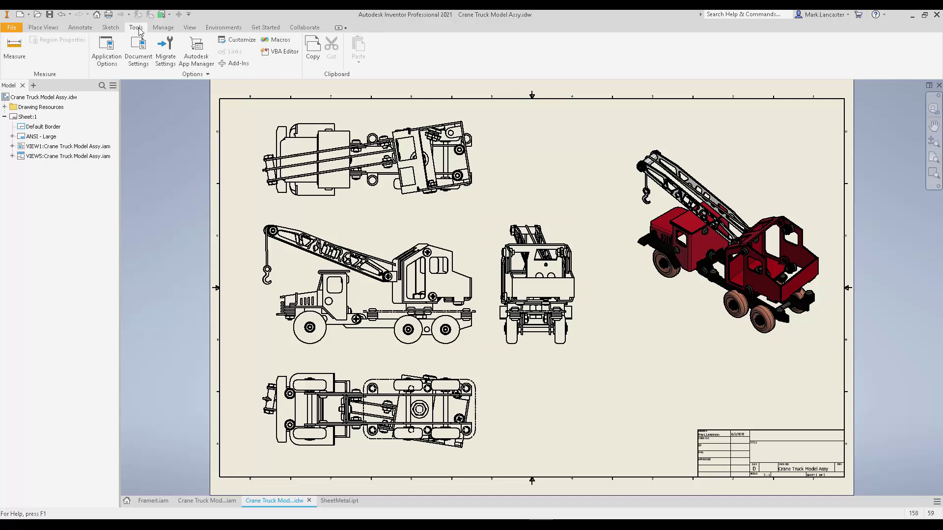
{"action": "left_click", "coordinate": [15, 49]}
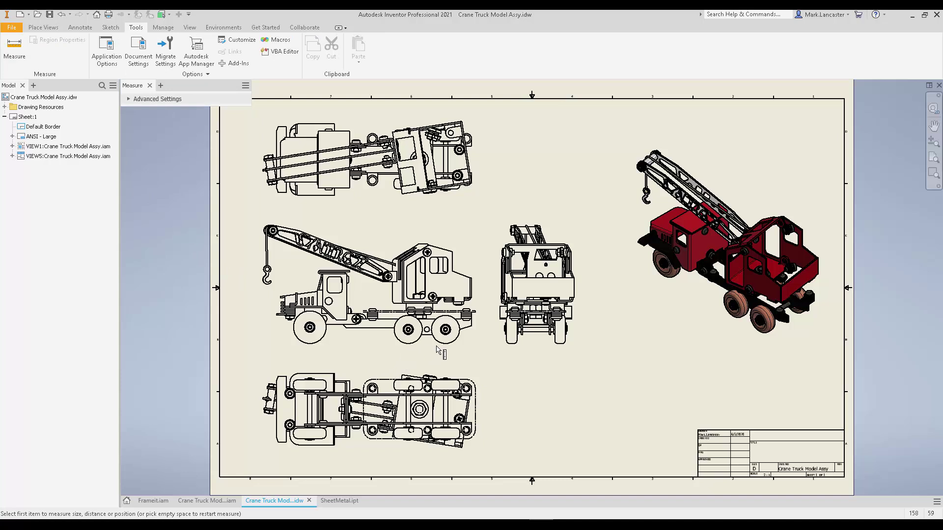
{"action": "left_click", "coordinate": [415, 347]}
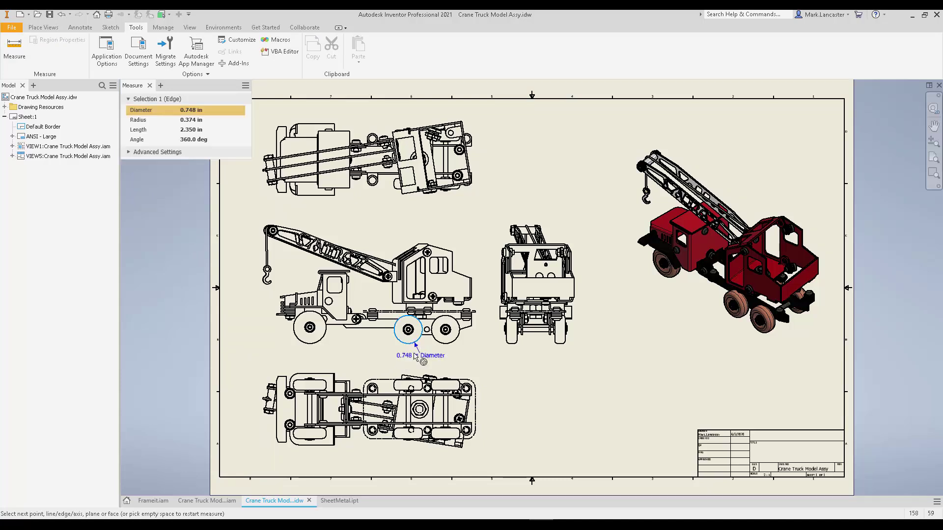
{"action": "left_click", "coordinate": [451, 345]}
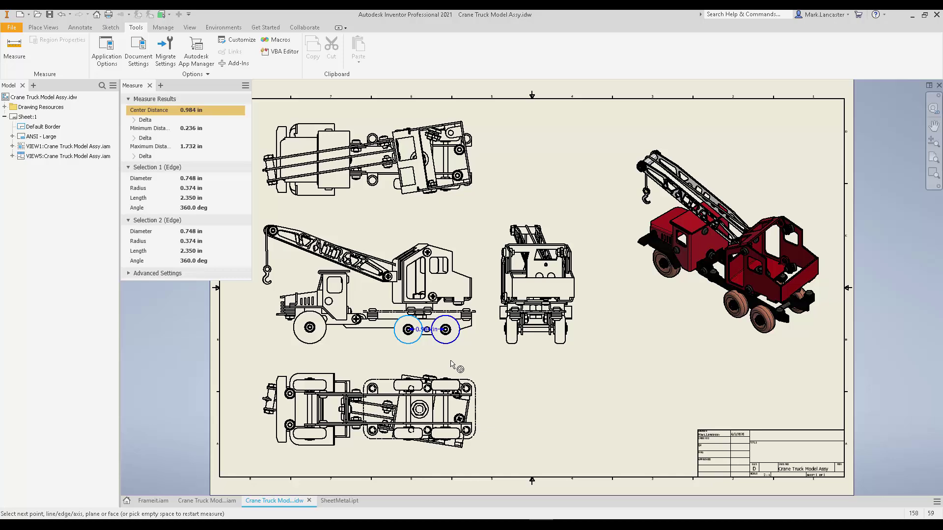
{"action": "key", "text": "Escape"}
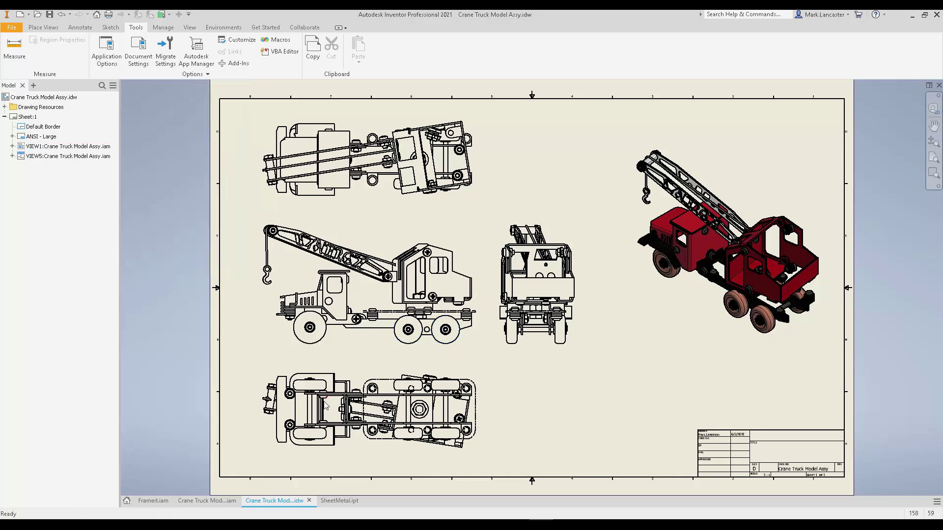
Step: Start a general dimension across the two long edges of the front axle in the truck's bottom view
{"action": "scroll", "coordinate": [325, 404], "scroll_direction": "up", "scroll_amount": 5}
{"action": "scroll", "coordinate": [386, 255], "scroll_direction": "down", "scroll_amount": 2}
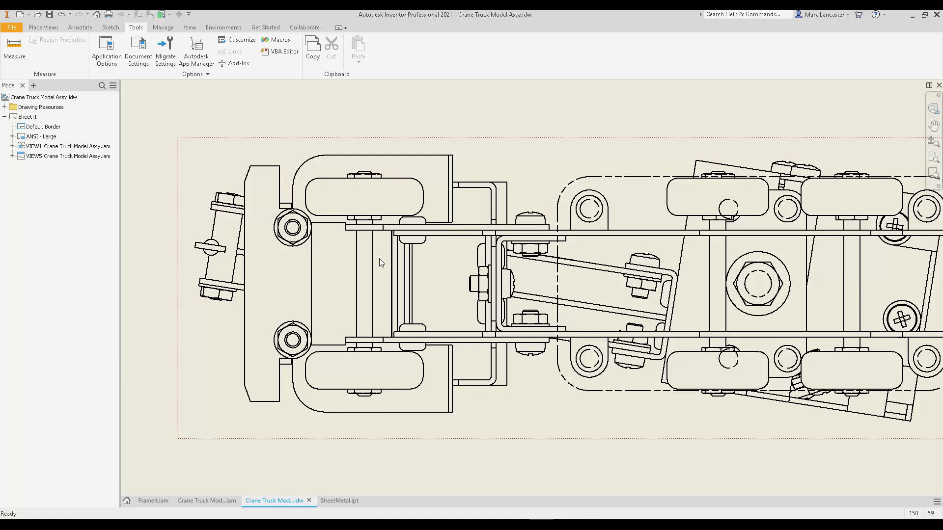
{"action": "left_click", "coordinate": [77, 28]}
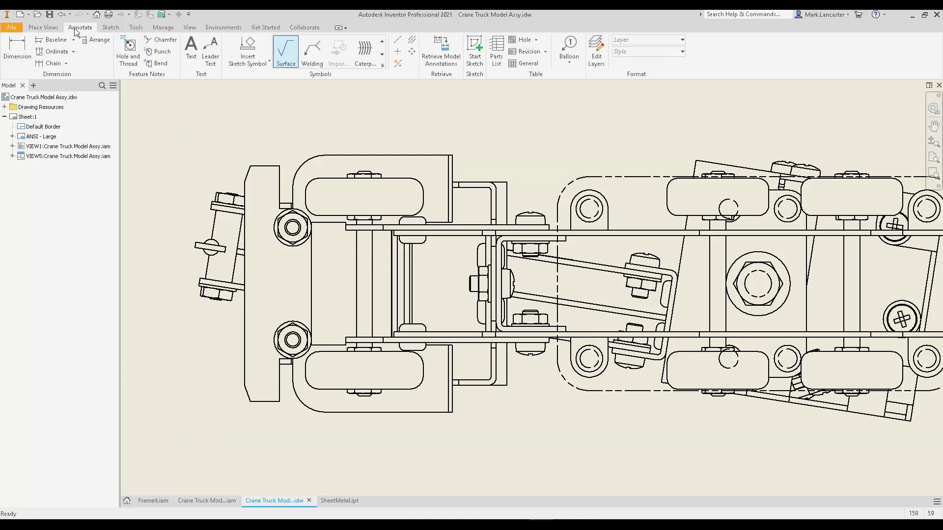
{"action": "left_click", "coordinate": [17, 49]}
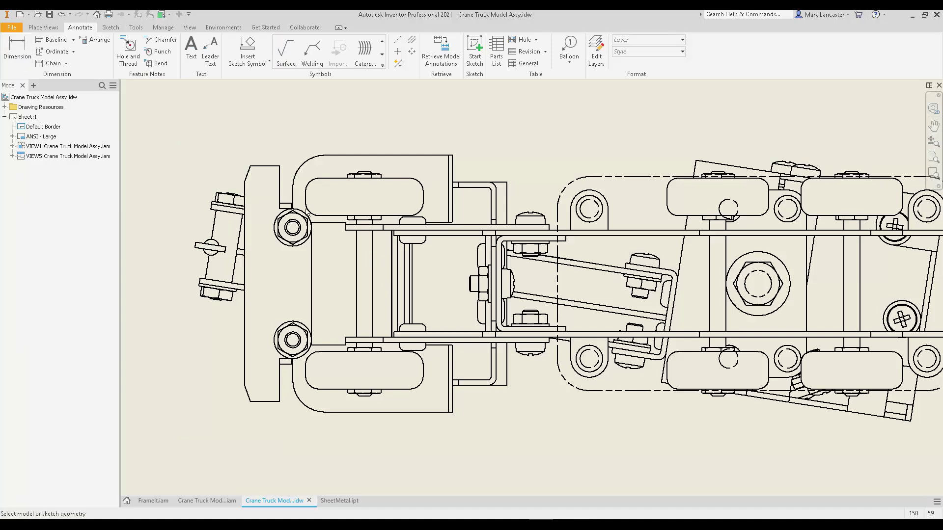
{"action": "left_click", "coordinate": [358, 245]}
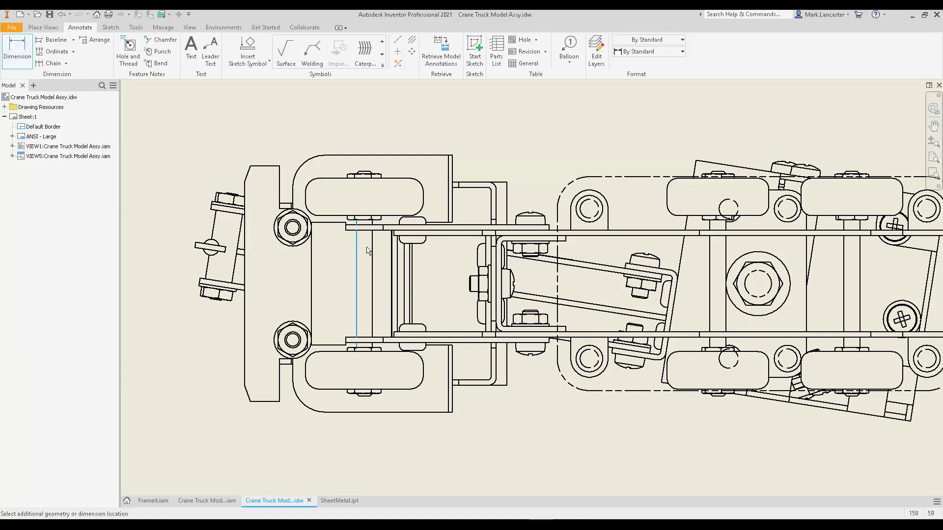
{"action": "left_click", "coordinate": [372, 247]}
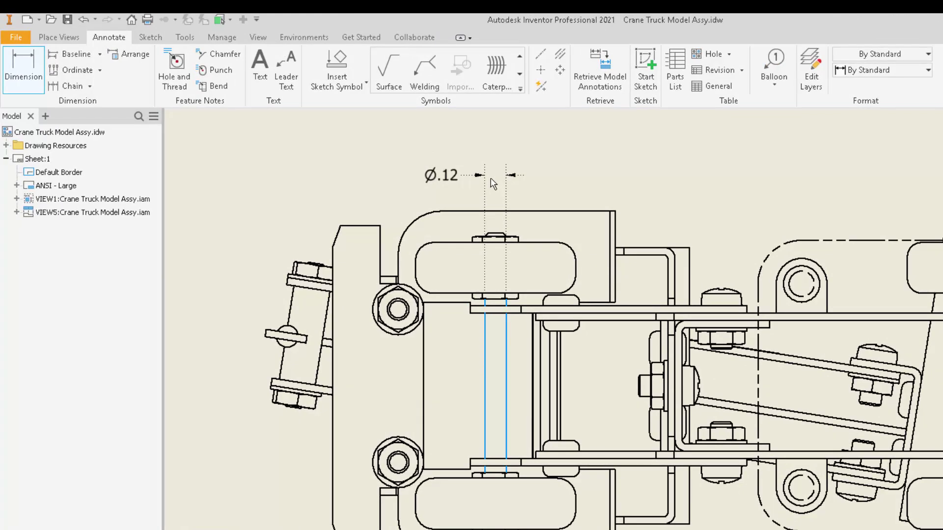
Step: Switch the front axle dimension's type to Parallel
{"action": "right_click", "coordinate": [493, 184]}
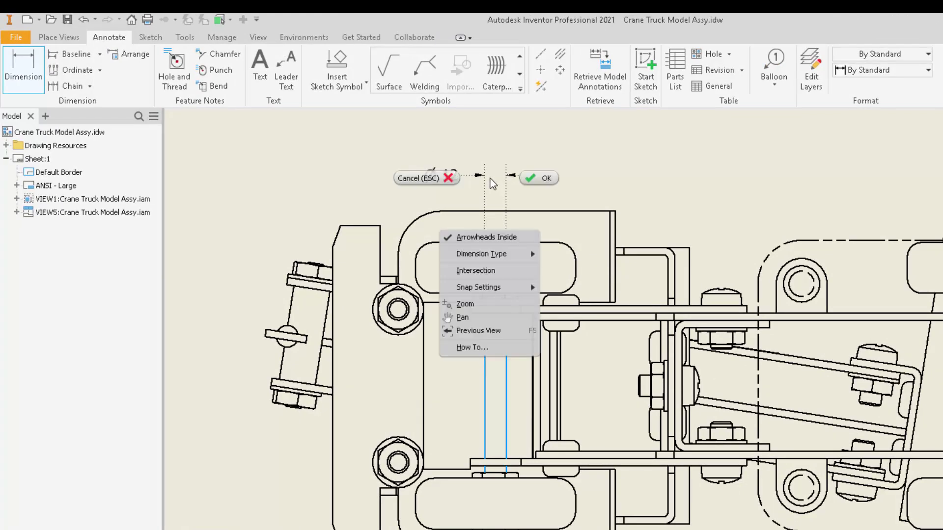
{"action": "mouse_move", "coordinate": [498, 259]}
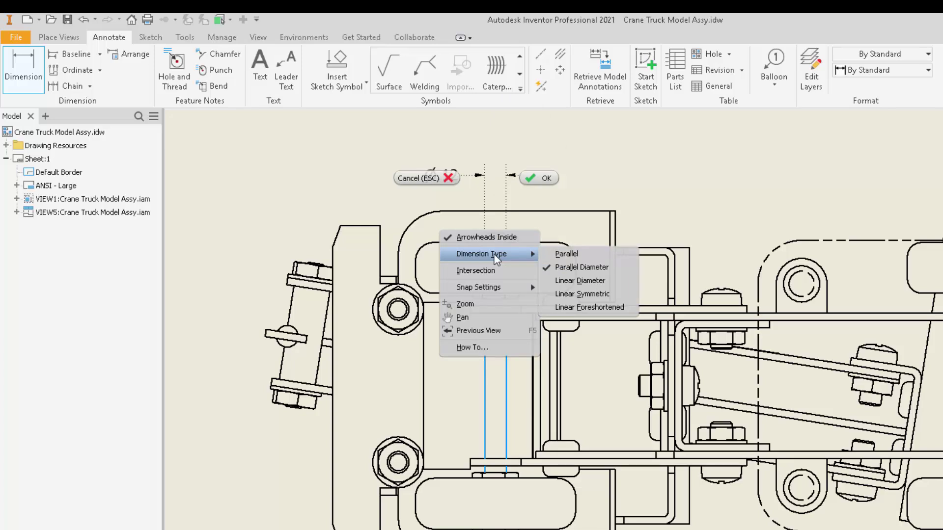
{"action": "left_click", "coordinate": [564, 254]}
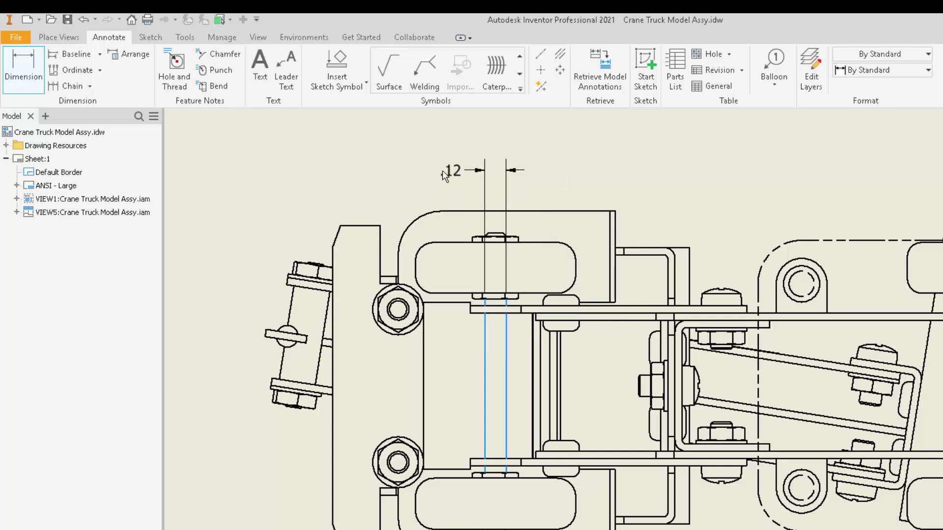
Step: Set the front axle dimension's type to Parallel Diameter and place it above the bottom view with its default text
{"action": "right_click", "coordinate": [445, 175]}
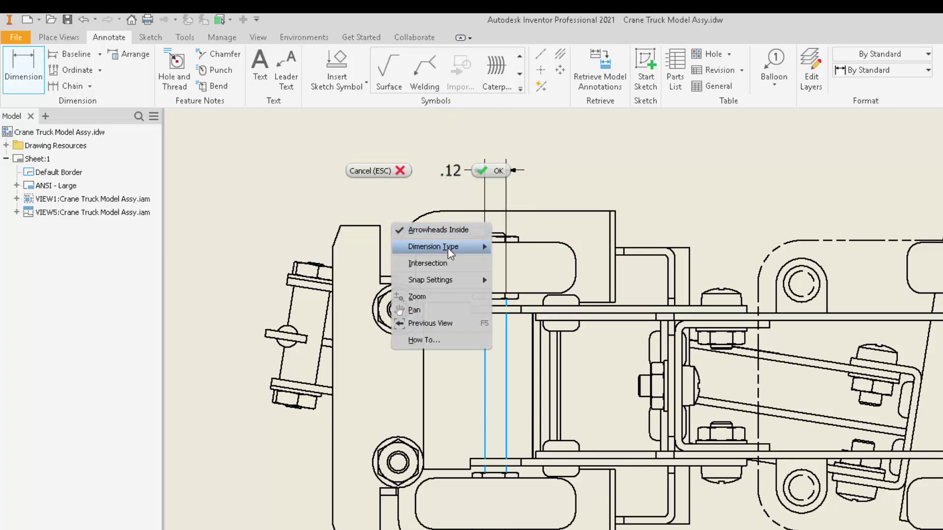
{"action": "mouse_move", "coordinate": [448, 249]}
{"action": "left_click", "coordinate": [533, 260]}
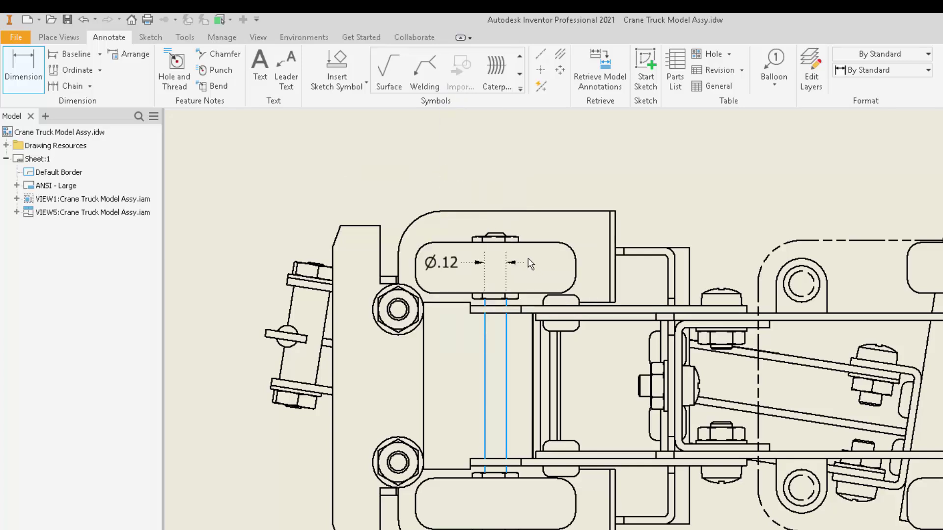
{"action": "left_click", "coordinate": [479, 186]}
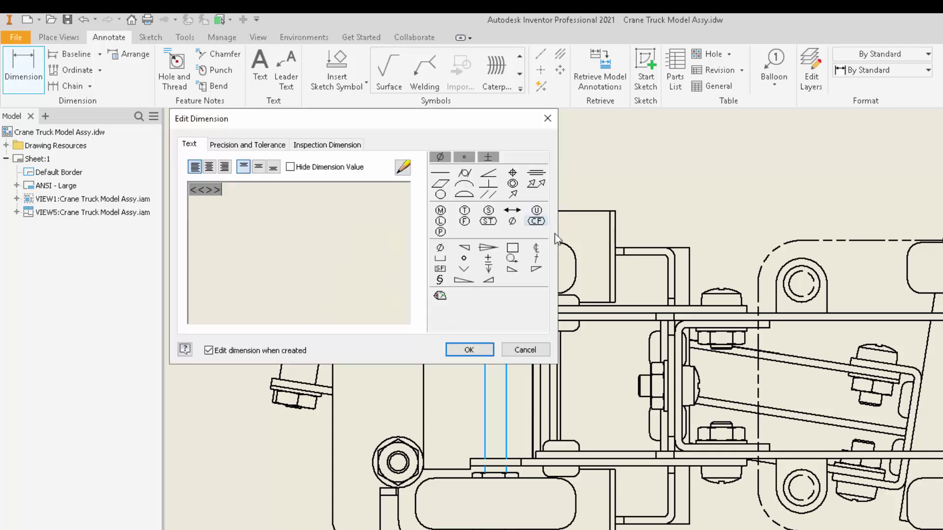
{"action": "left_click", "coordinate": [475, 349]}
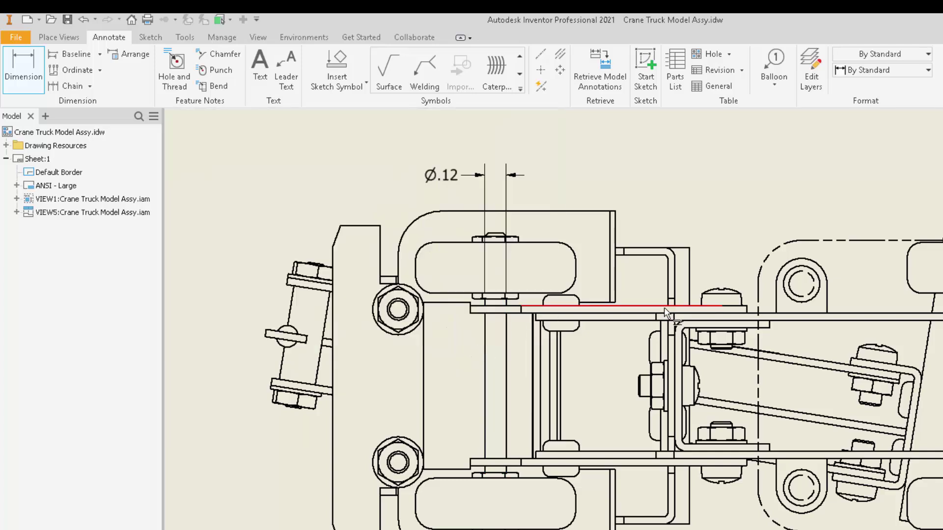
Step: Add fillets and cylindrical features to the default automated centerlines in the drawing's document settings
{"action": "left_click", "coordinate": [186, 37]}
{"action": "left_click", "coordinate": [188, 74]}
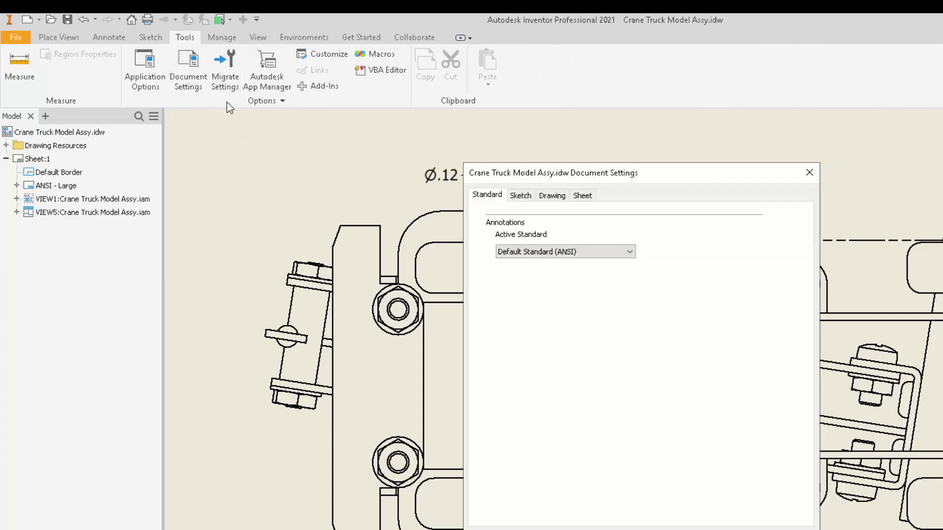
{"action": "left_click", "coordinate": [557, 196]}
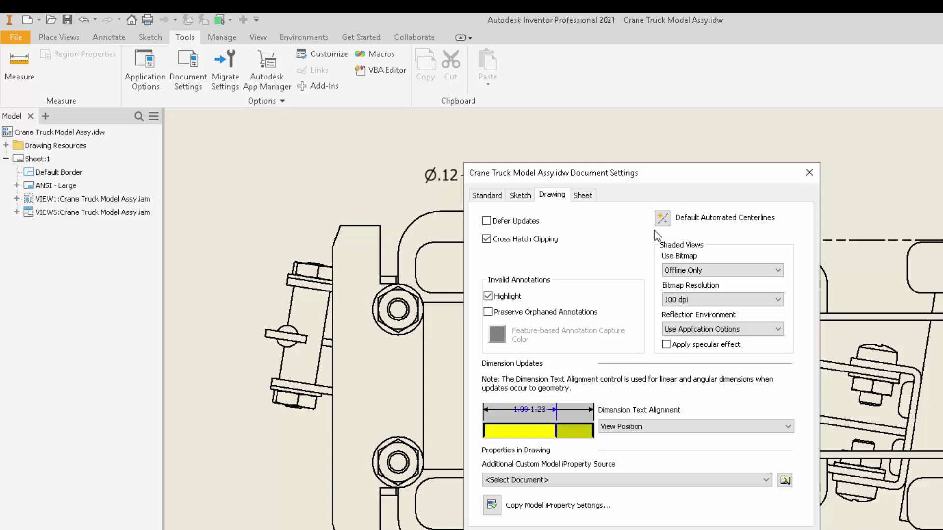
{"action": "left_click", "coordinate": [662, 218]}
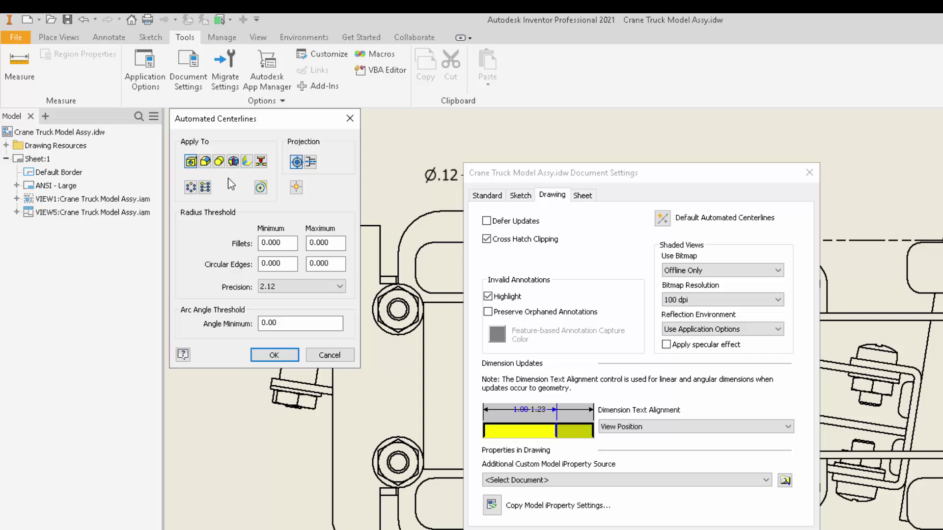
{"action": "left_click", "coordinate": [206, 163]}
{"action": "left_click", "coordinate": [218, 164]}
{"action": "left_click", "coordinate": [274, 354]}
{"action": "left_click", "coordinate": [624, 529]}
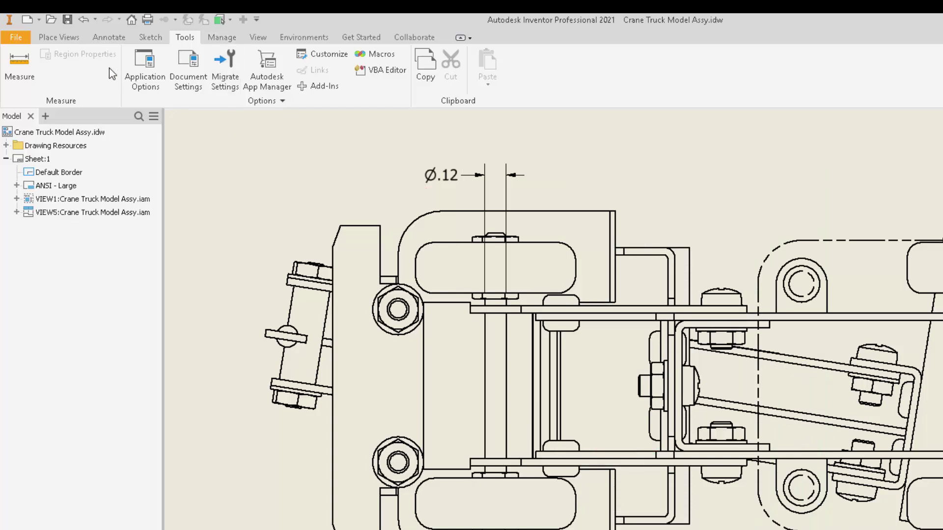
Step: Apply automated centerlines to the truck's bottom view
{"action": "left_click", "coordinate": [110, 38]}
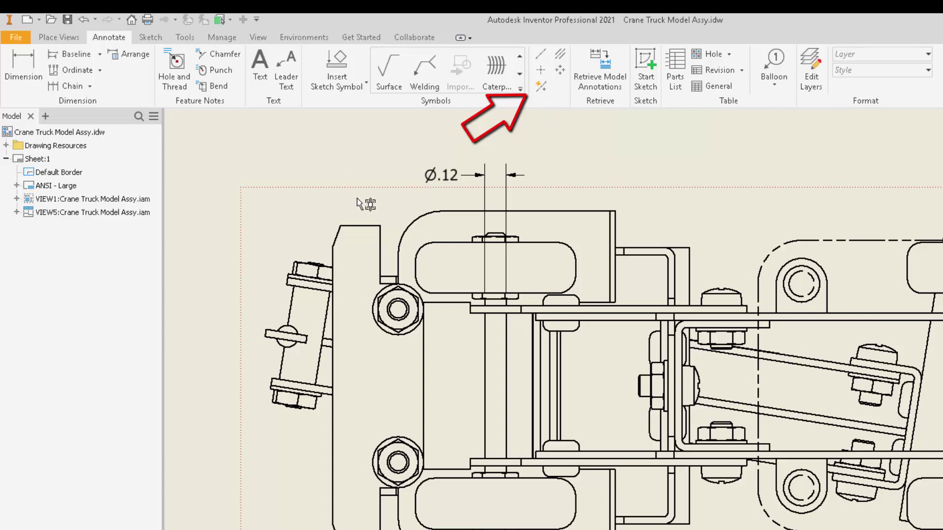
{"action": "left_click", "coordinate": [546, 90]}
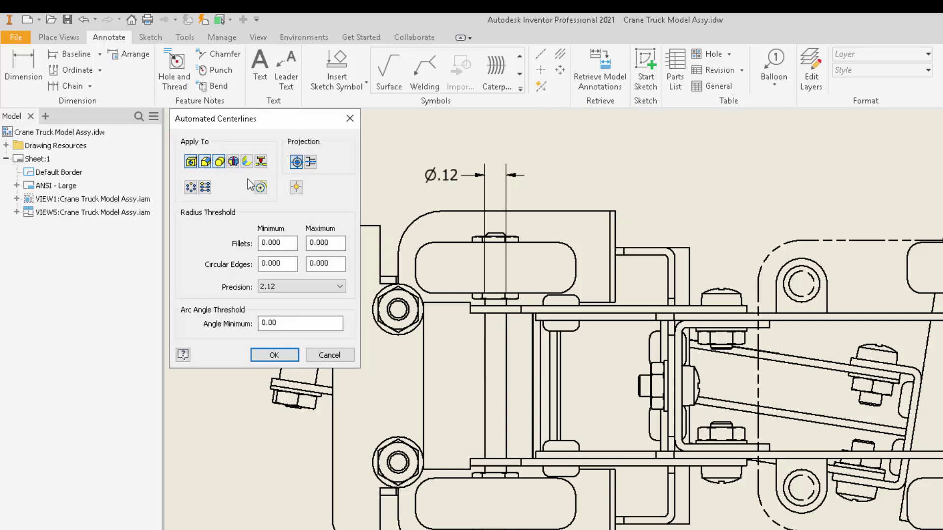
{"action": "left_click", "coordinate": [206, 168]}
{"action": "left_click", "coordinate": [273, 355]}
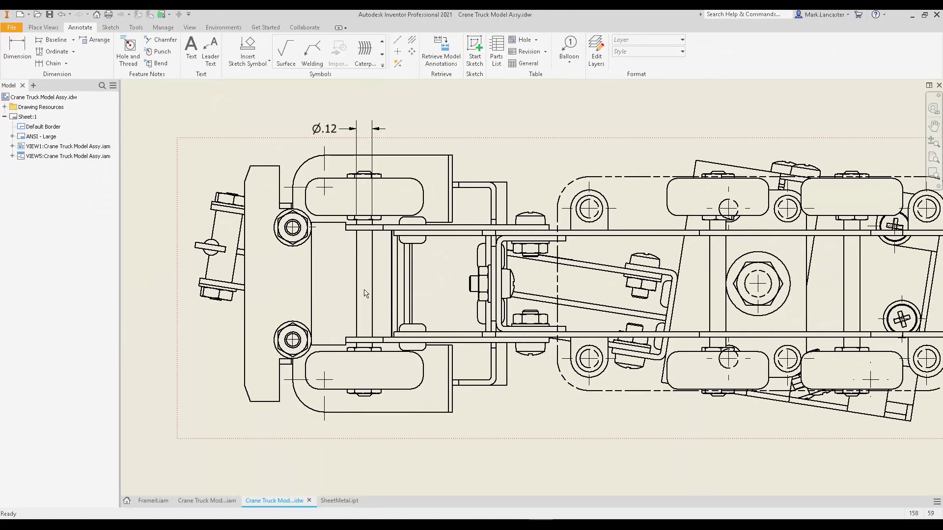
Step: Set the reference data display style of the truck's side view to Edges as Part
{"action": "scroll", "coordinate": [429, 322], "scroll_direction": "down", "scroll_amount": 2}
{"action": "scroll", "coordinate": [507, 313], "scroll_direction": "down", "scroll_amount": 4}
{"action": "middle_click_drag", "start_coordinate": [515, 270], "coordinate": [479, 294]}
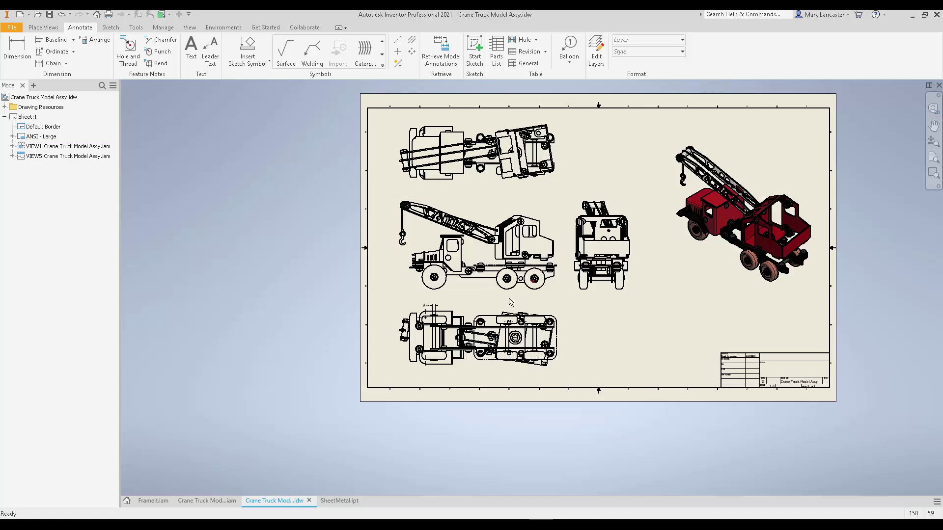
{"action": "scroll", "coordinate": [484, 289], "scroll_direction": "up", "scroll_amount": 5}
{"action": "middle_click_drag", "start_coordinate": [491, 278], "coordinate": [408, 335]}
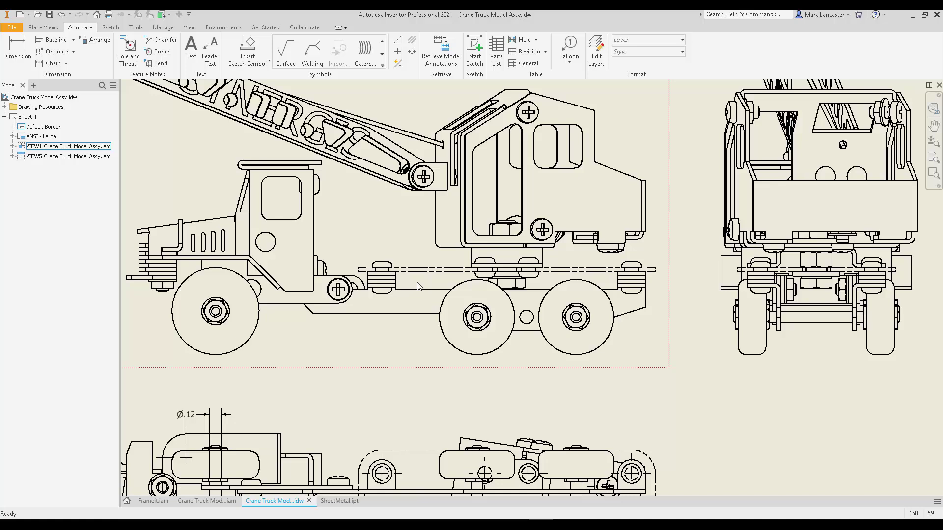
{"action": "scroll", "coordinate": [418, 286], "scroll_direction": "up", "scroll_amount": 3}
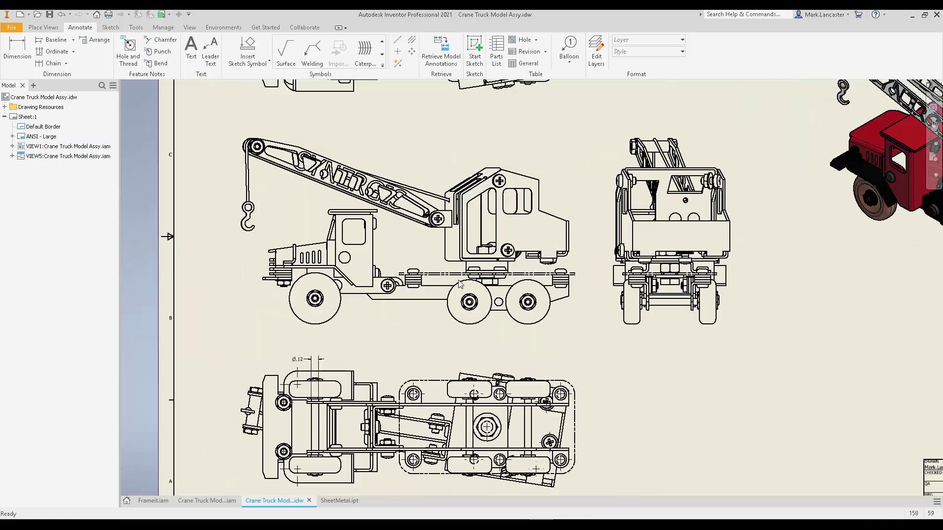
{"action": "scroll", "coordinate": [405, 334], "scroll_direction": "up", "scroll_amount": 3}
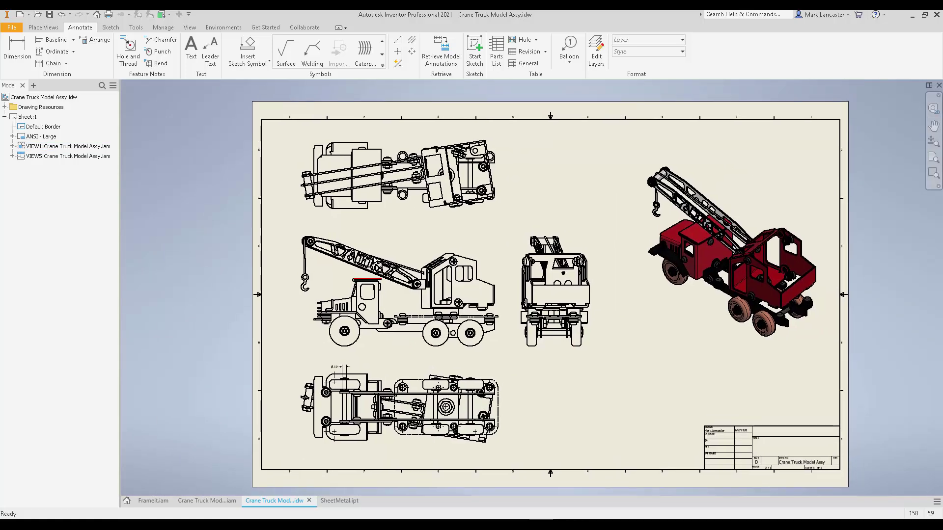
{"action": "right_click", "coordinate": [391, 246]}
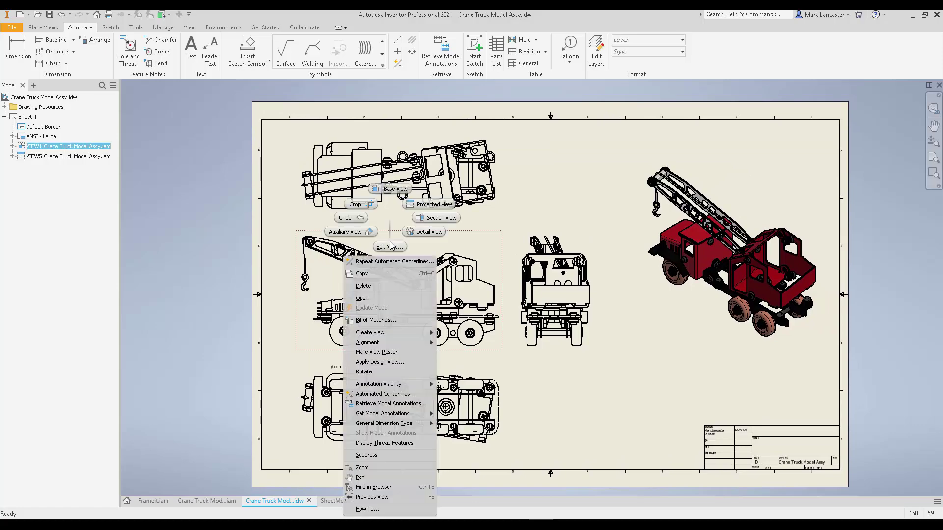
{"action": "left_click", "coordinate": [392, 246]}
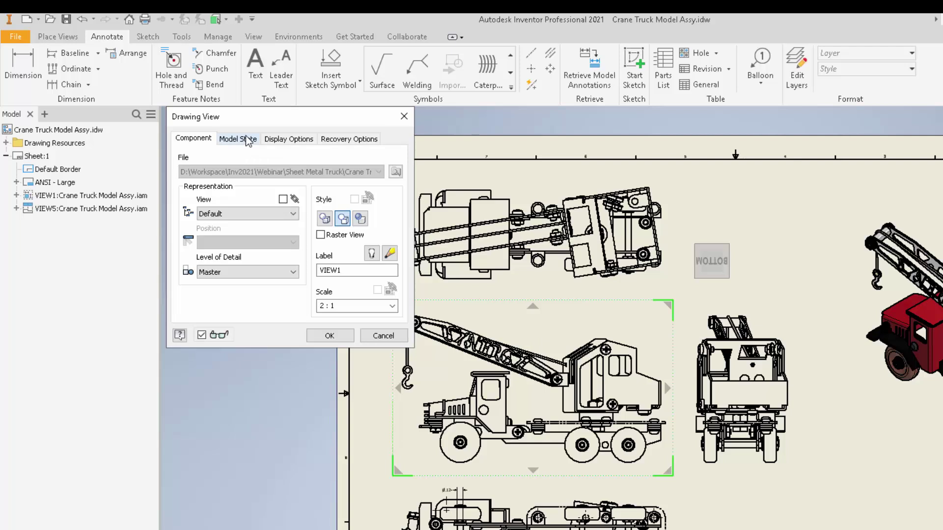
{"action": "left_click", "coordinate": [247, 138]}
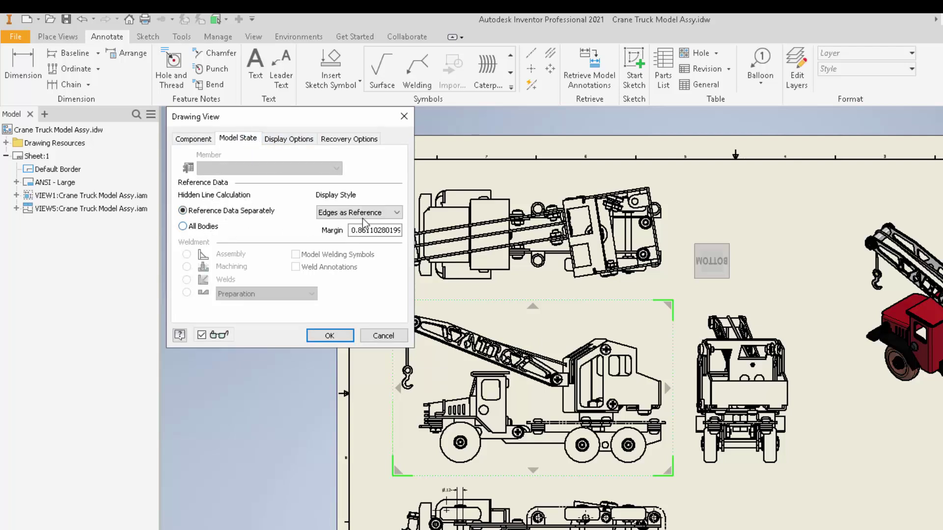
{"action": "left_click", "coordinate": [398, 213]}
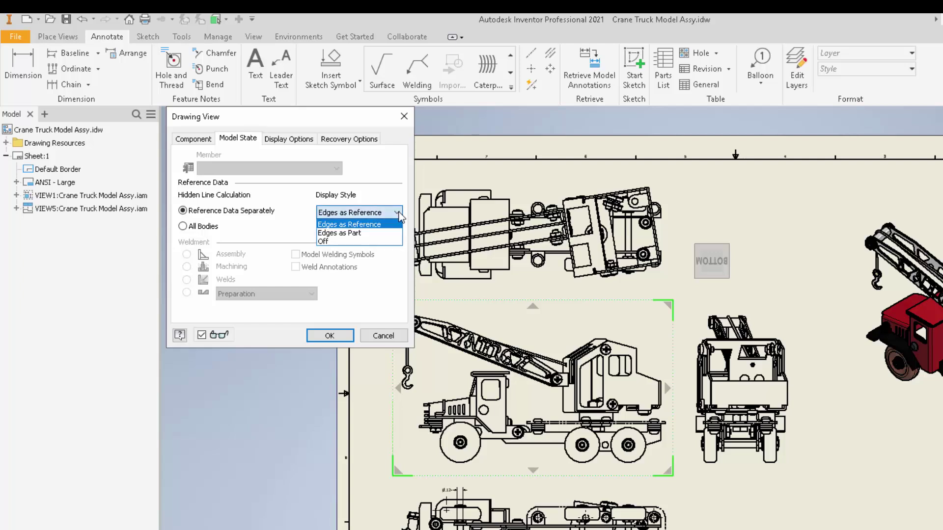
{"action": "left_click", "coordinate": [348, 234]}
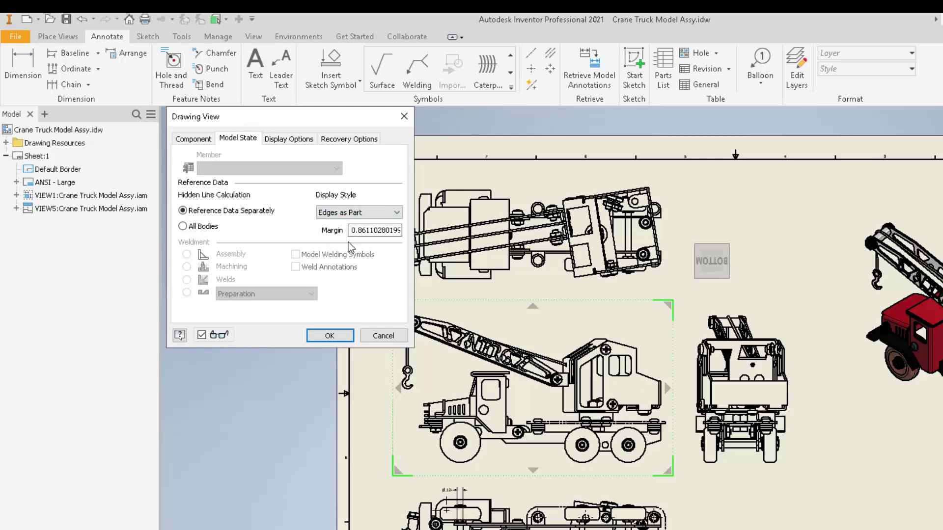
{"action": "left_click", "coordinate": [328, 335]}
Step: Set the reference data display style of the shaded isometric truck view to Edges as Part, Shaded
{"action": "scroll", "coordinate": [561, 433], "scroll_direction": "up", "scroll_amount": 5}
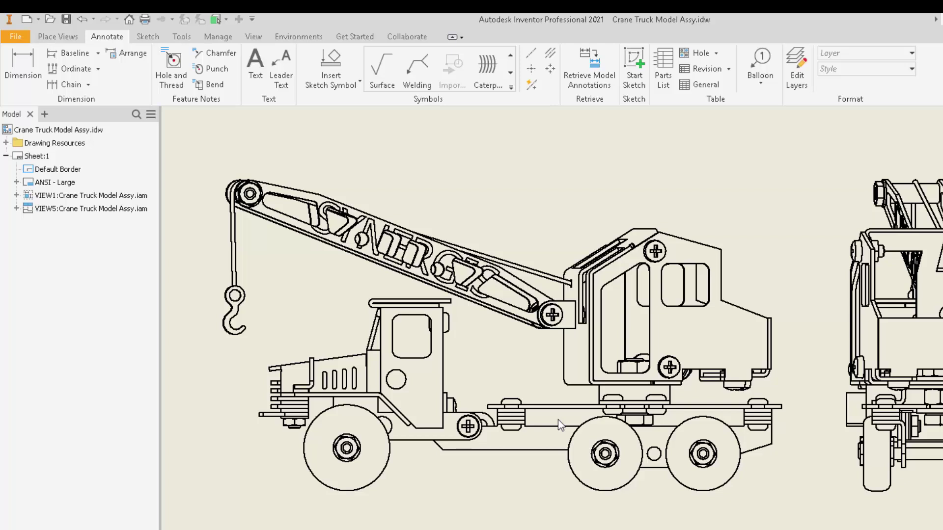
{"action": "scroll", "coordinate": [558, 420], "scroll_direction": "down", "scroll_amount": 5}
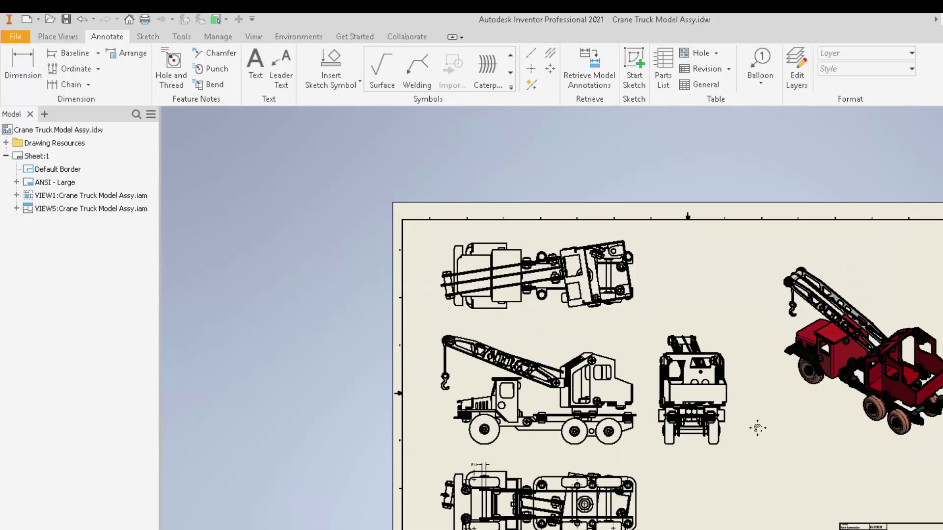
{"action": "middle_click_drag", "start_coordinate": [765, 427], "coordinate": [683, 427]}
{"action": "scroll", "coordinate": [712, 408], "scroll_direction": "up", "scroll_amount": 3}
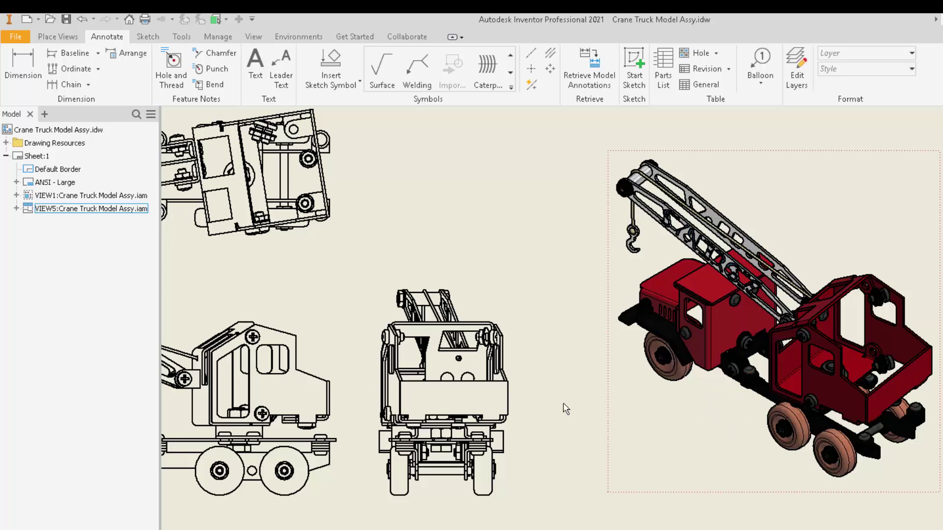
{"action": "right_click", "coordinate": [724, 417]}
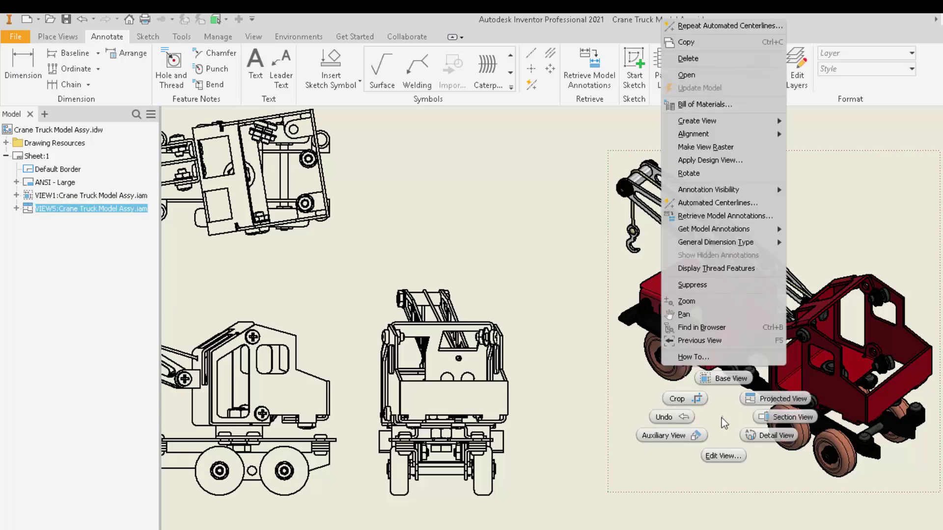
{"action": "left_click", "coordinate": [727, 458]}
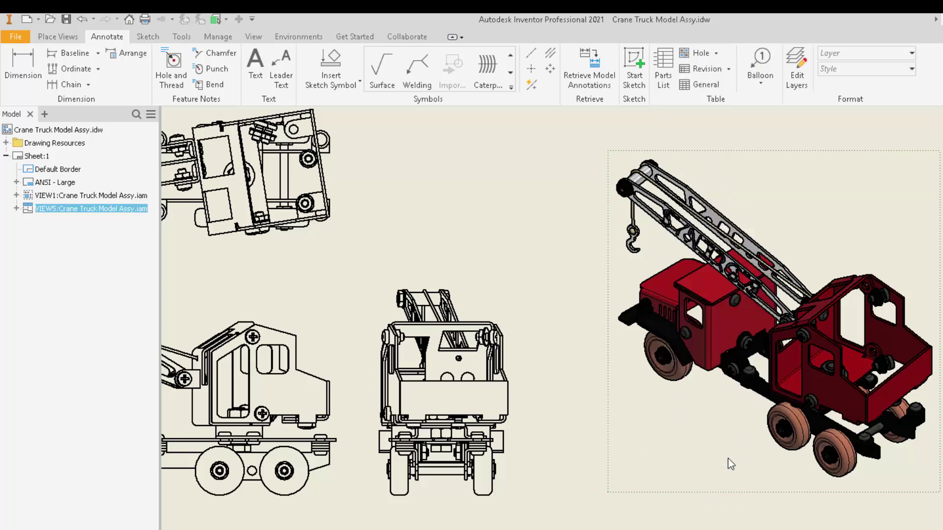
{"action": "left_click", "coordinate": [244, 142]}
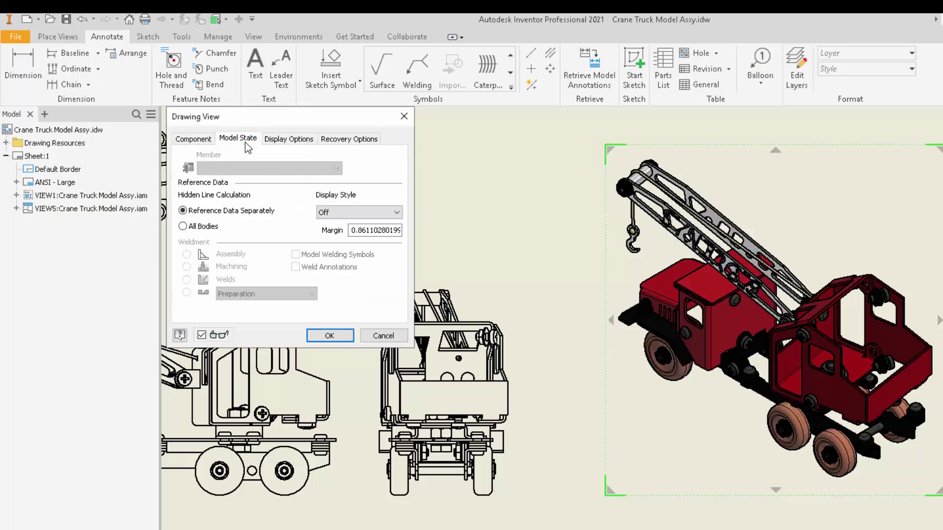
{"action": "left_click", "coordinate": [337, 214]}
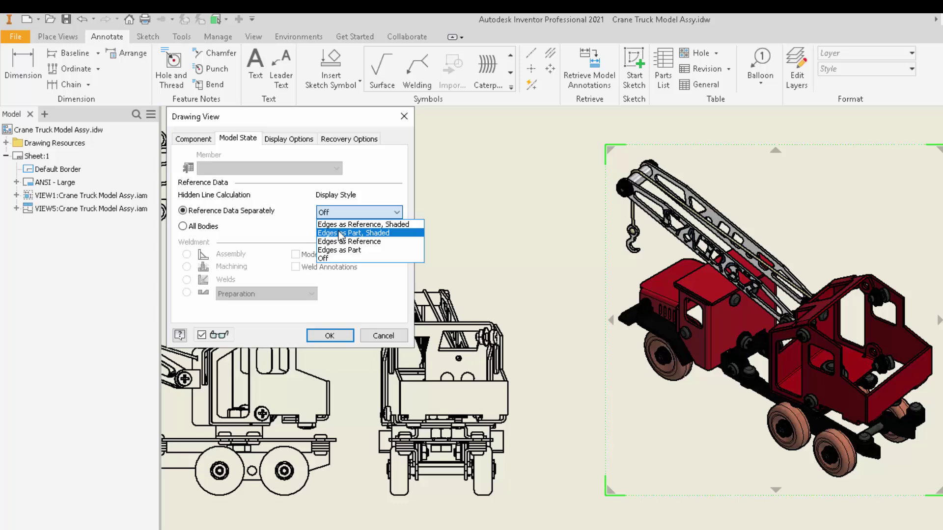
{"action": "left_click", "coordinate": [340, 235]}
{"action": "left_click", "coordinate": [344, 336]}
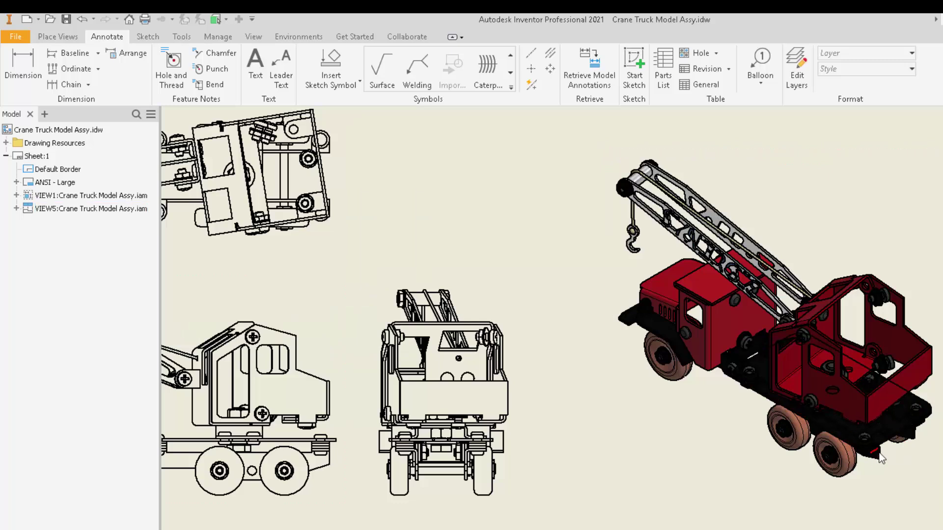
{"action": "mouse_move", "coordinate": [880, 458]}
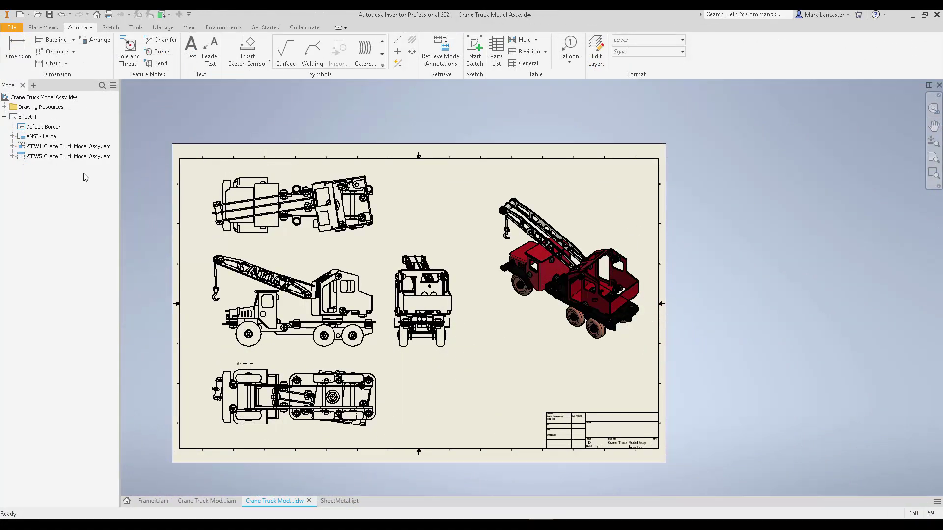
Step: Expand the drawing resources and create a new Standard.idw drawing using the A Size_ASM_1 view_wPL sheet format
{"action": "left_click", "coordinate": [5, 107]}
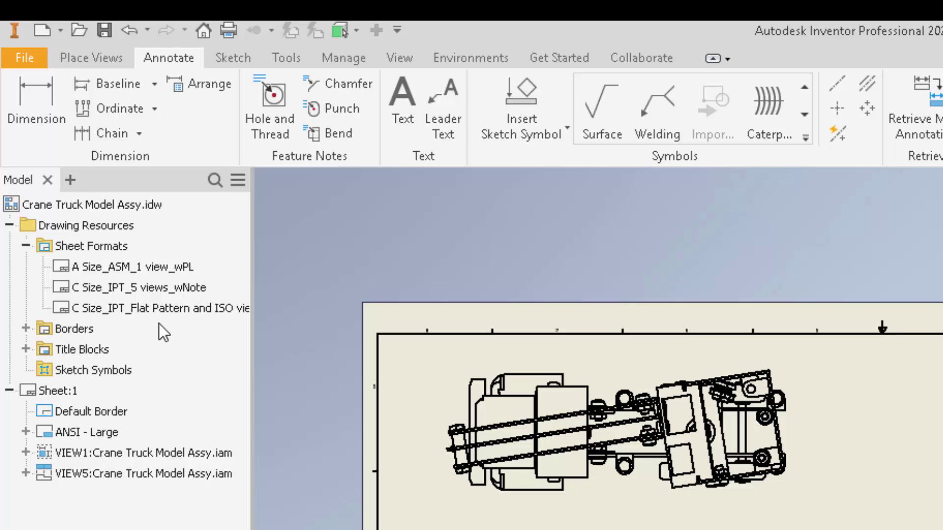
{"action": "left_click", "coordinate": [25, 58]}
{"action": "left_click", "coordinate": [30, 78]}
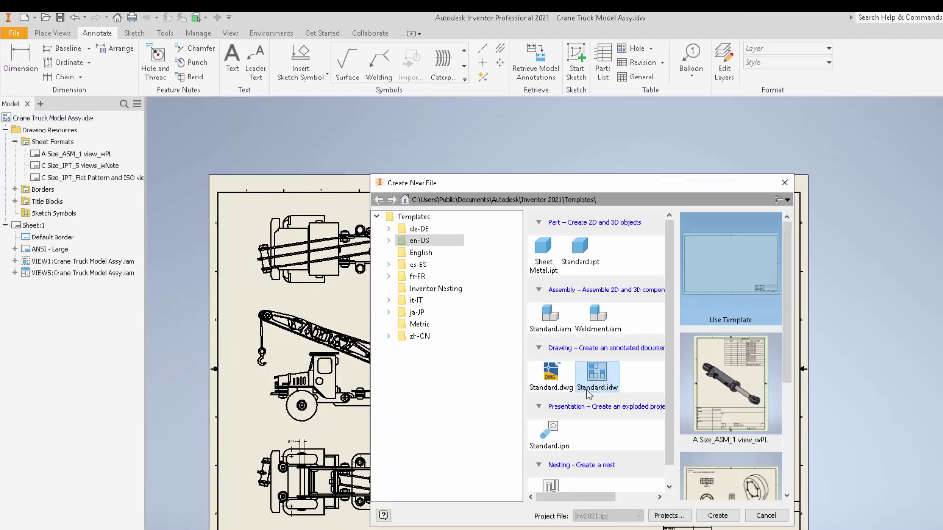
{"action": "left_click", "coordinate": [788, 363]}
{"action": "scroll", "coordinate": [747, 319], "scroll_direction": "down", "scroll_amount": 4}
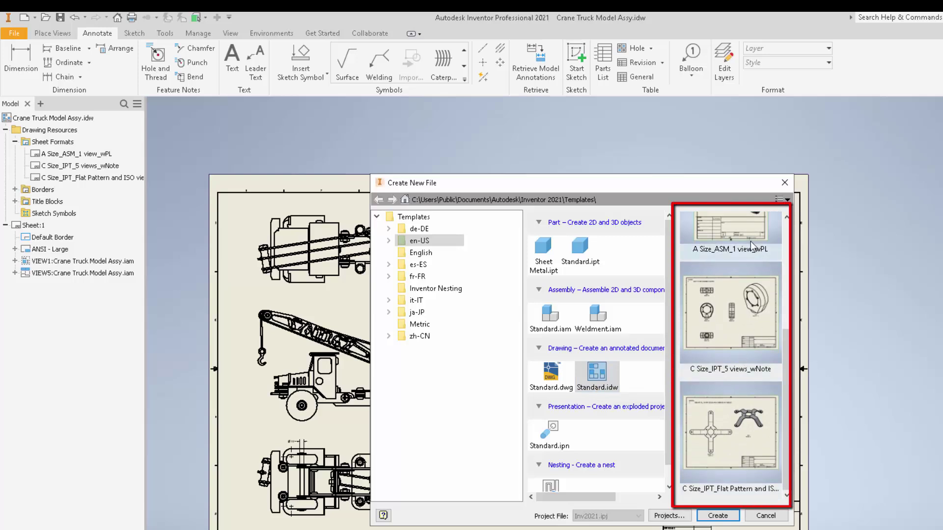
{"action": "left_click_drag", "start_coordinate": [791, 348], "coordinate": [792, 227]}
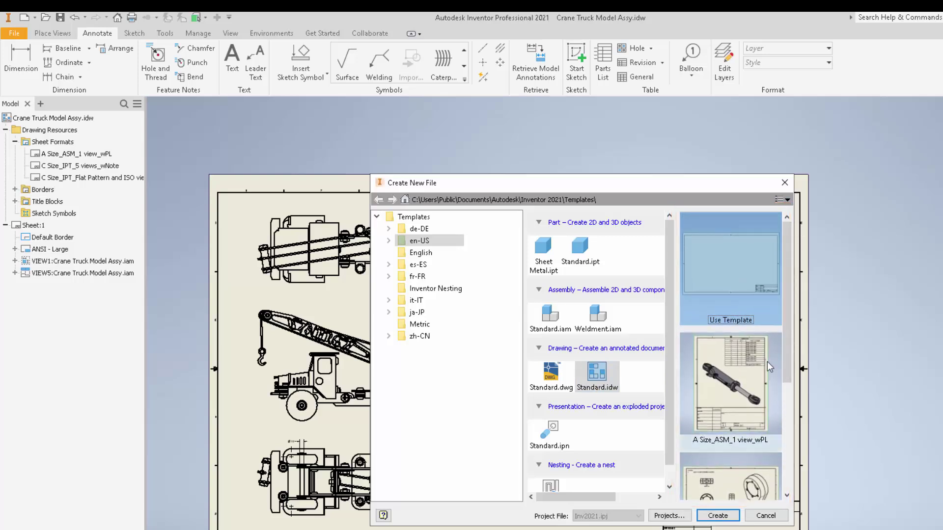
{"action": "left_click", "coordinate": [741, 381]}
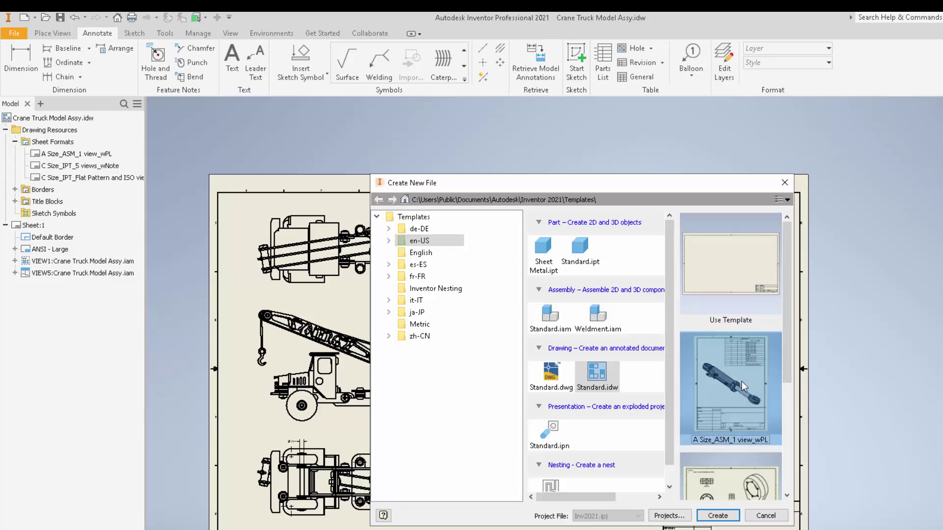
{"action": "left_click", "coordinate": [721, 518]}
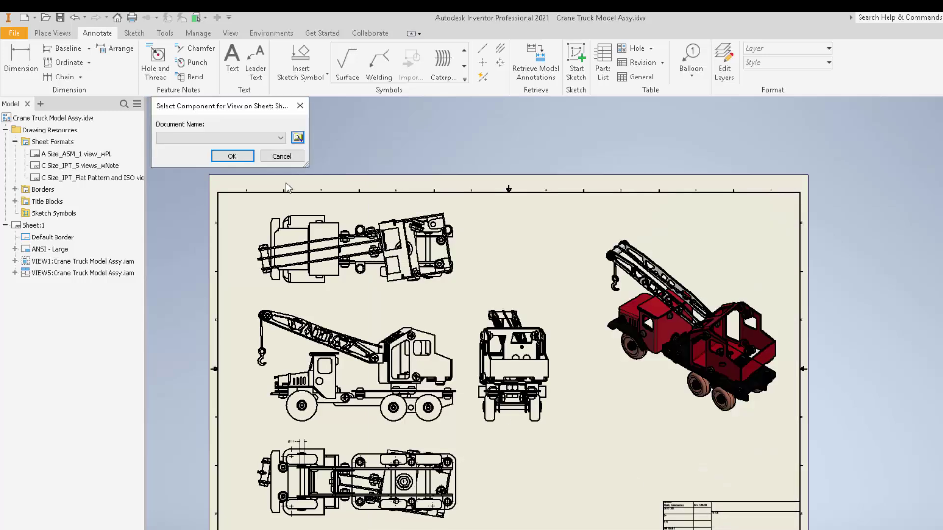
Step: Use Crane Truck Model Assy.iam from the Sheet Metal Truck folder for the new sheet's view and enable its BOM view
{"action": "left_click", "coordinate": [297, 138]}
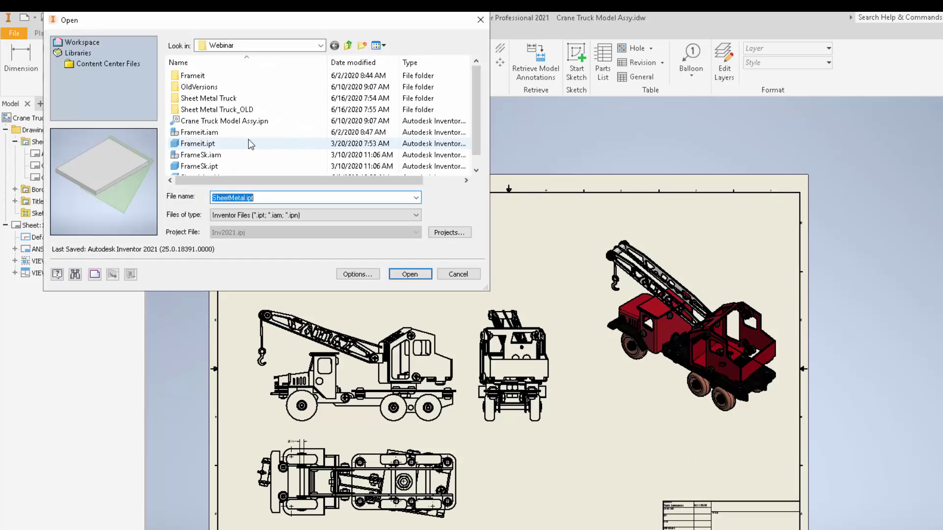
{"action": "double_click", "coordinate": [223, 100]}
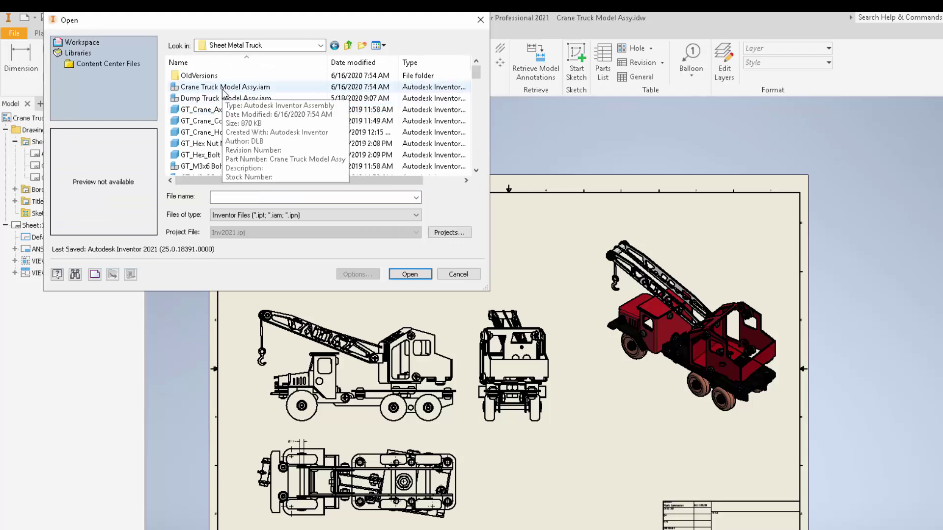
{"action": "left_click", "coordinate": [228, 89]}
{"action": "left_click", "coordinate": [410, 274]}
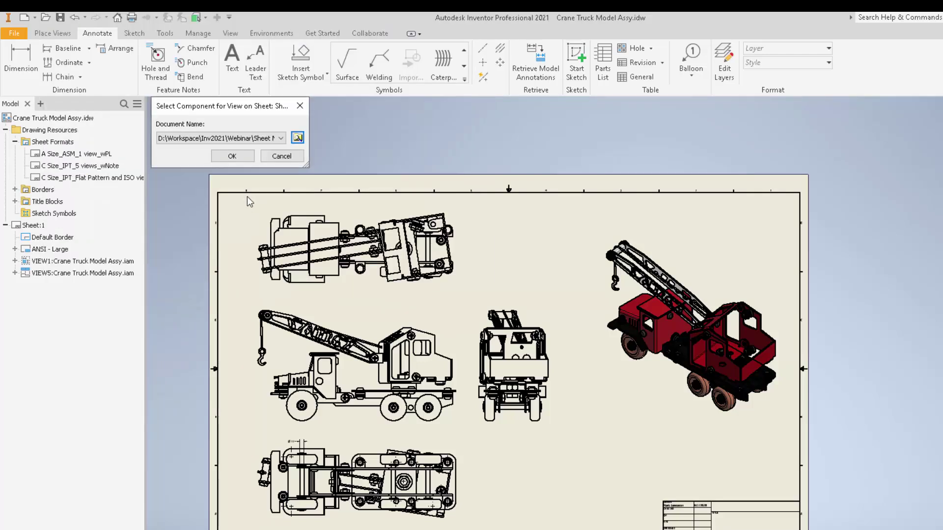
{"action": "left_click", "coordinate": [233, 156]}
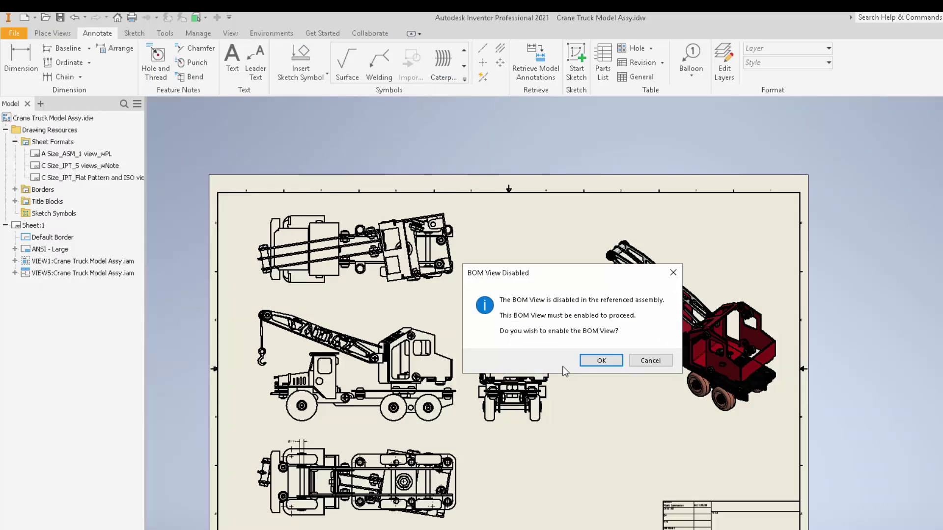
{"action": "left_click", "coordinate": [601, 360]}
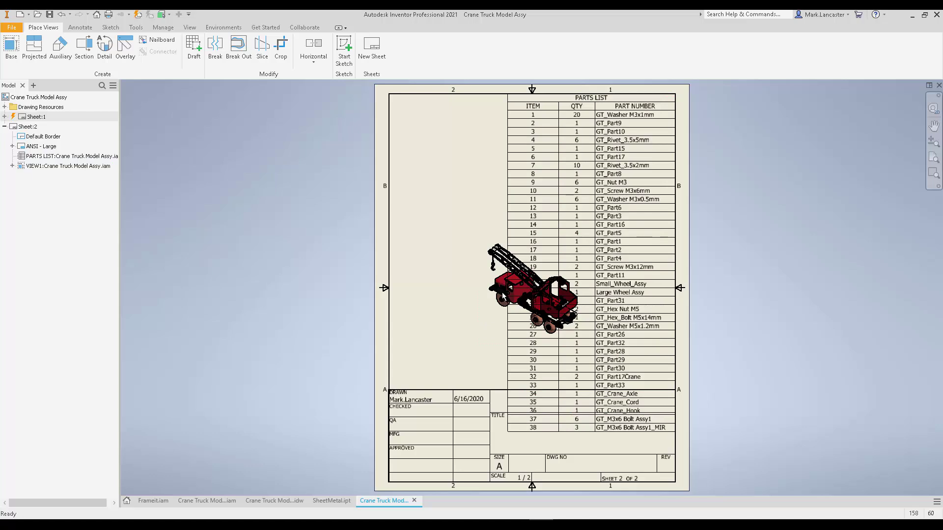
{"action": "mouse_move", "coordinate": [503, 296]}
{"action": "left_click", "coordinate": [617, 256]}
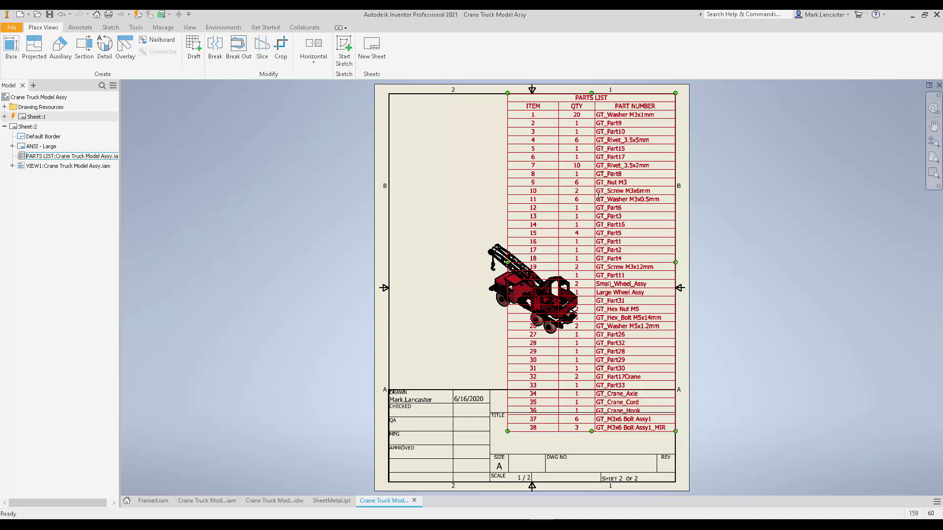
{"action": "key", "text": "Escape"}
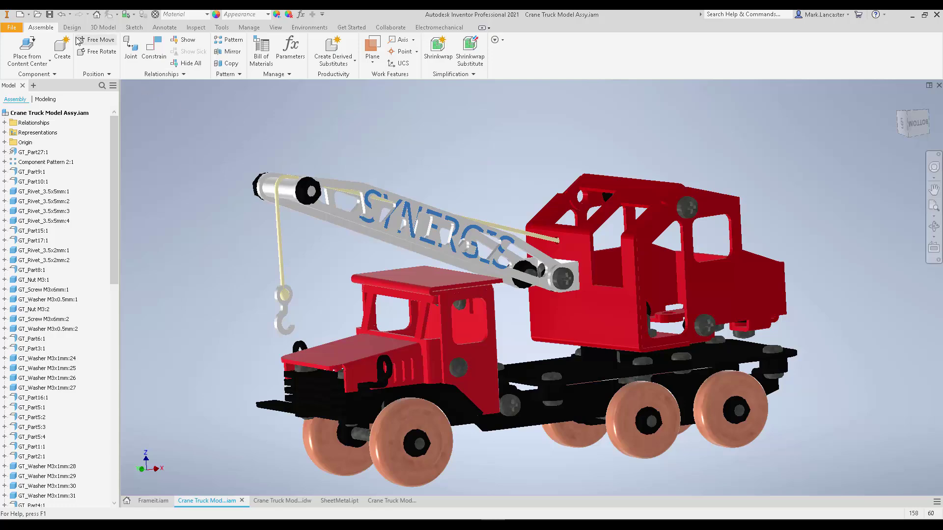
Step: Check which files the crane truck assembly requires saving, without saving them
{"action": "left_click", "coordinate": [49, 14]}
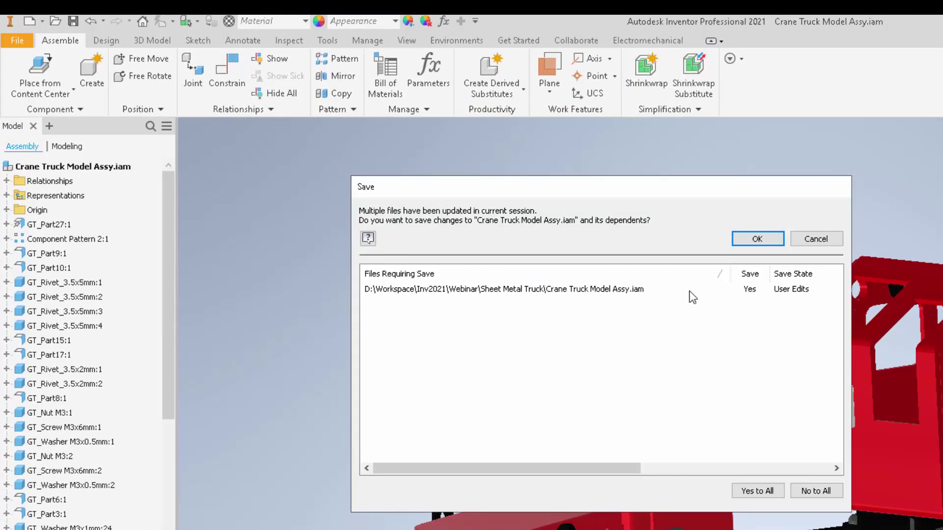
{"action": "left_click", "coordinate": [833, 243]}
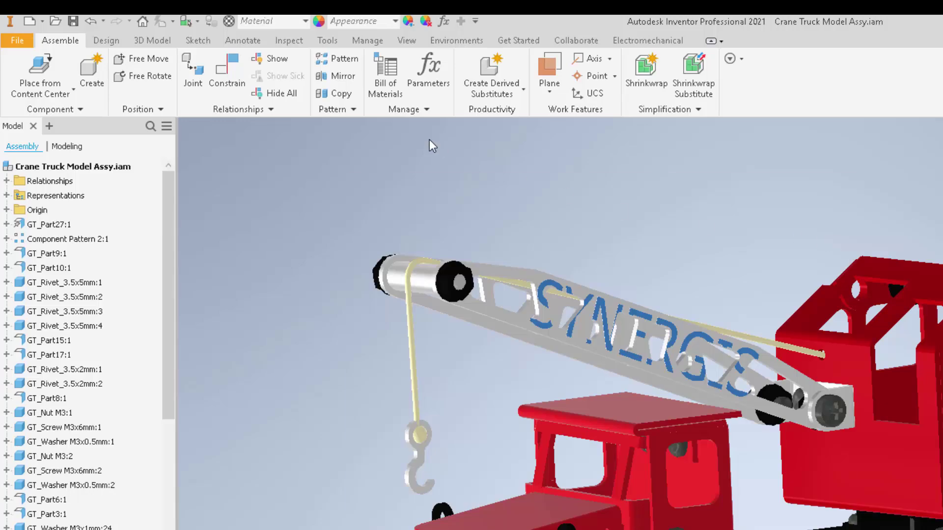
Step: Set the Migration save state in the application options to prompt to save, with Save as its default condition
{"action": "left_click", "coordinate": [327, 41]}
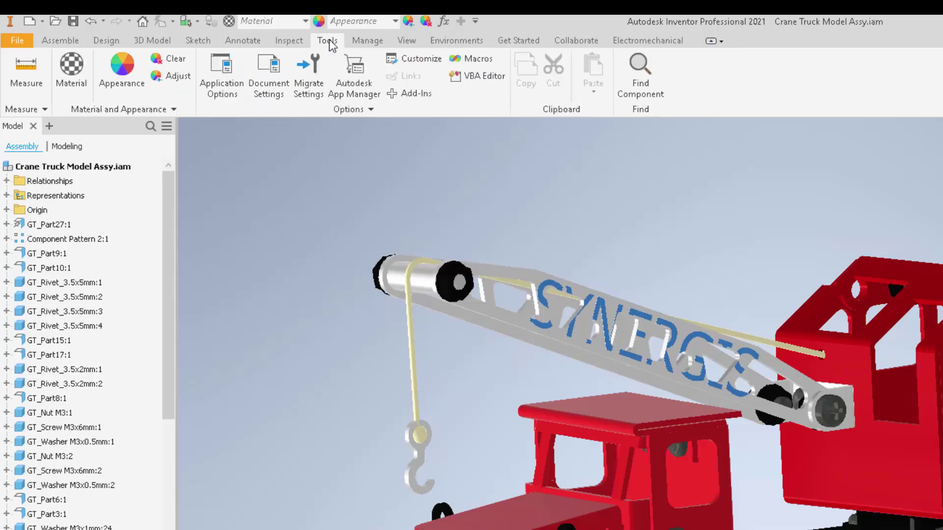
{"action": "left_click", "coordinate": [222, 74]}
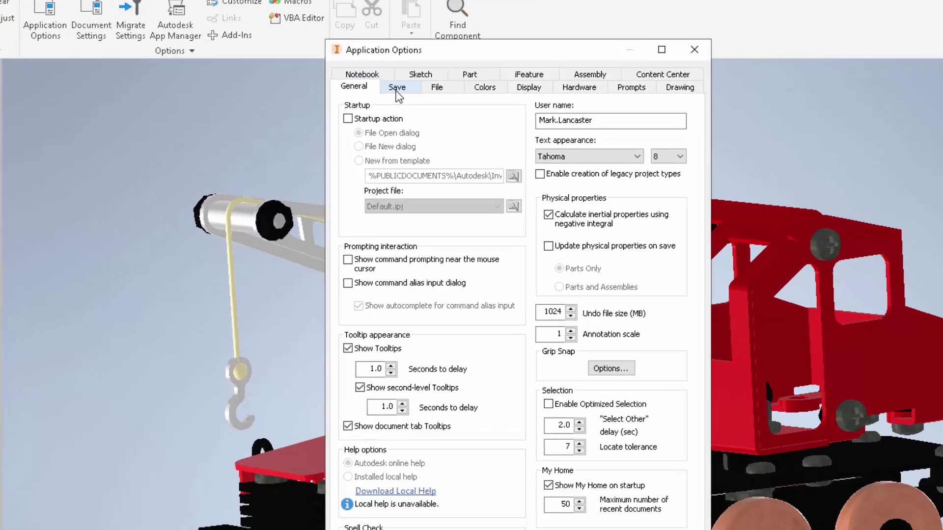
{"action": "left_click", "coordinate": [435, 110]}
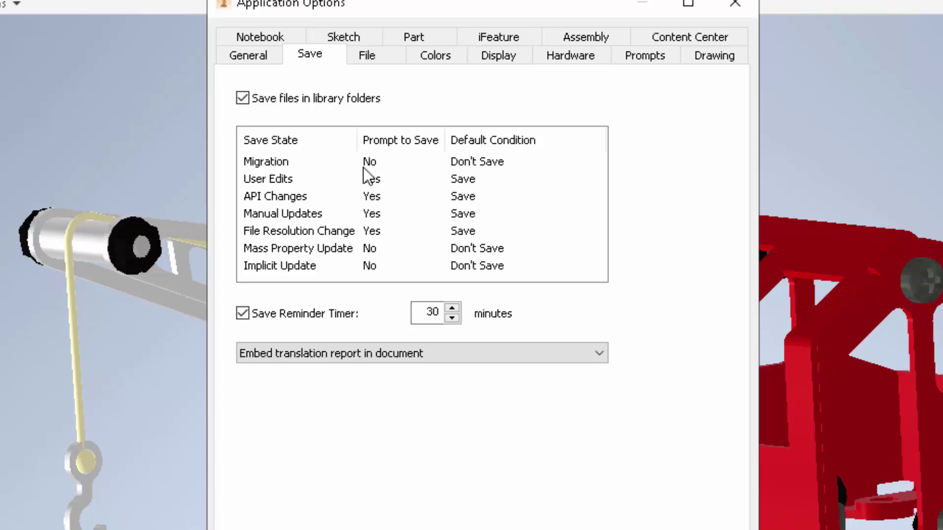
{"action": "left_click", "coordinate": [371, 164]}
{"action": "left_click", "coordinate": [372, 165]}
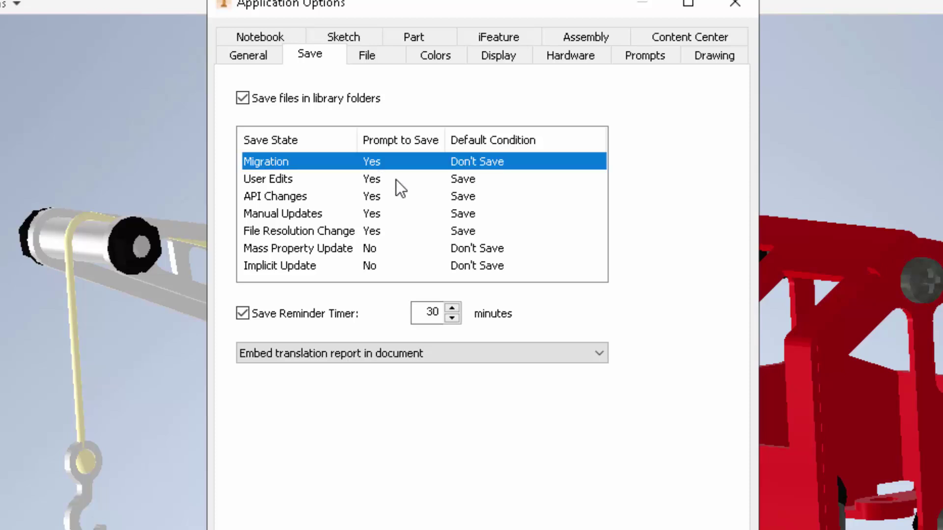
{"action": "left_click", "coordinate": [473, 165]}
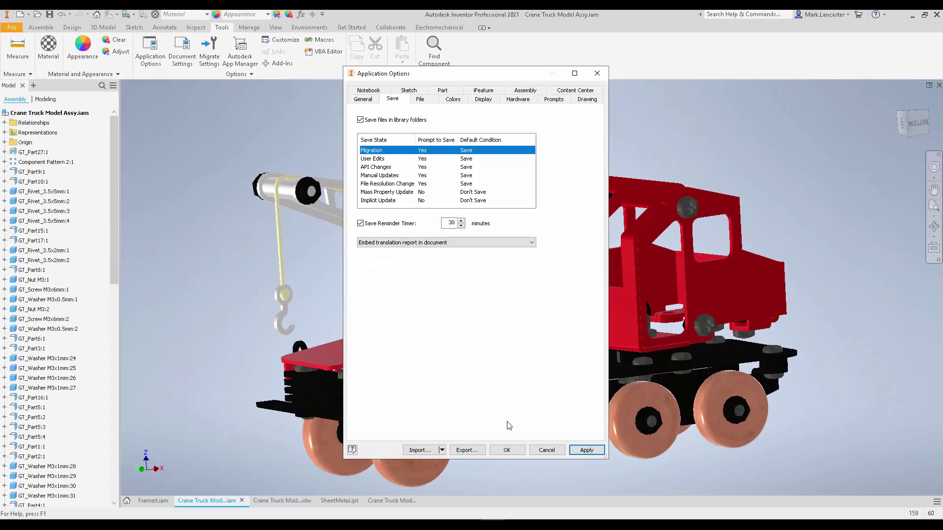
{"action": "left_click", "coordinate": [508, 450]}
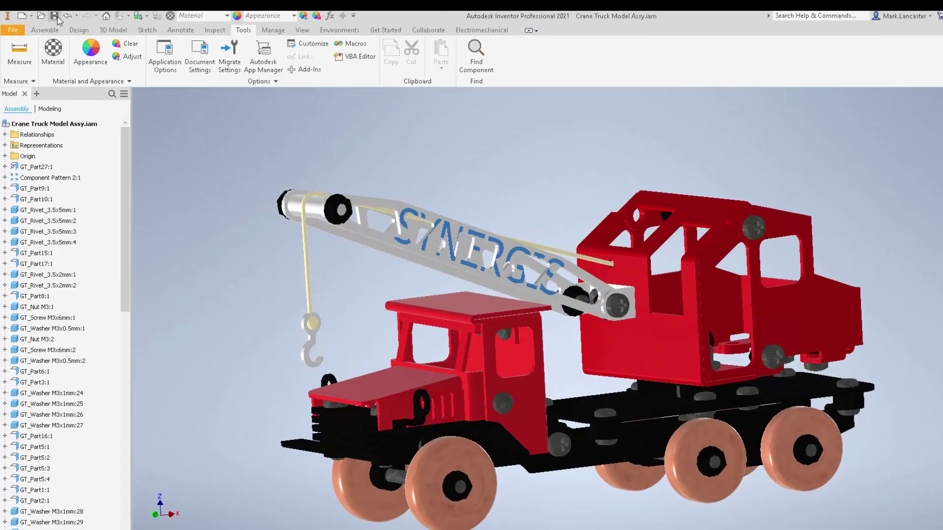
Step: Start saving the crane truck assembly and review the dependent files requiring save with their save states
{"action": "left_click", "coordinate": [54, 16]}
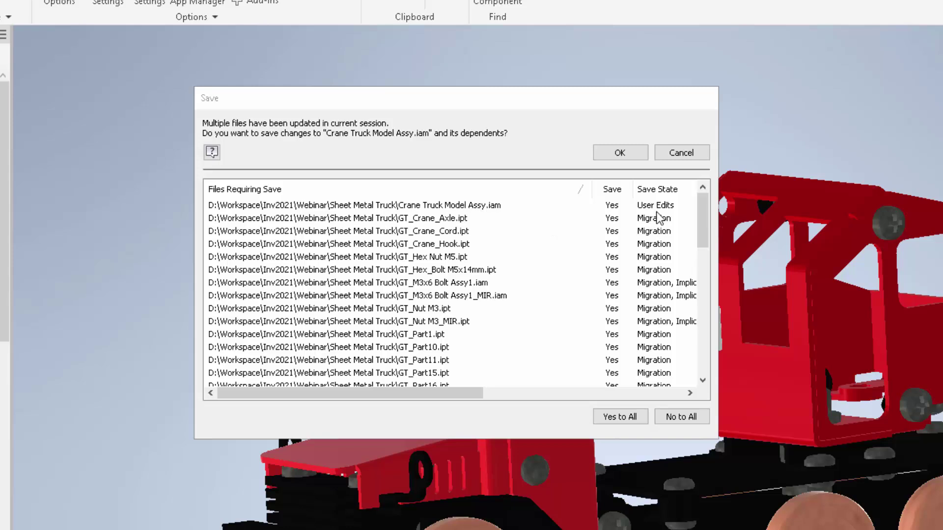
{"action": "left_click_drag", "start_coordinate": [482, 394], "coordinate": [534, 393]}
{"action": "left_click_drag", "start_coordinate": [702, 235], "coordinate": [698, 261]}
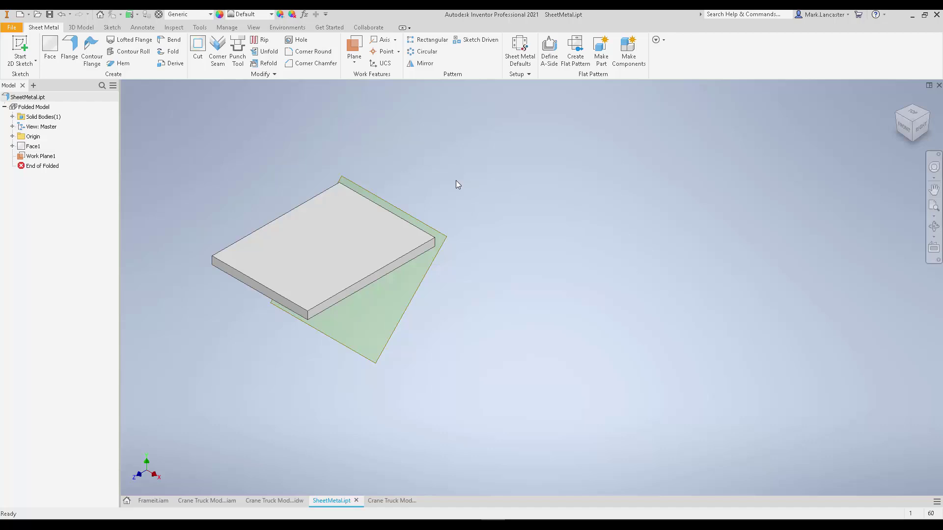
Step: Create a 1 in flange on the plate's upper edge beside the work plane, with the flange angle By Reference to that plane
{"action": "left_click", "coordinate": [78, 53]}
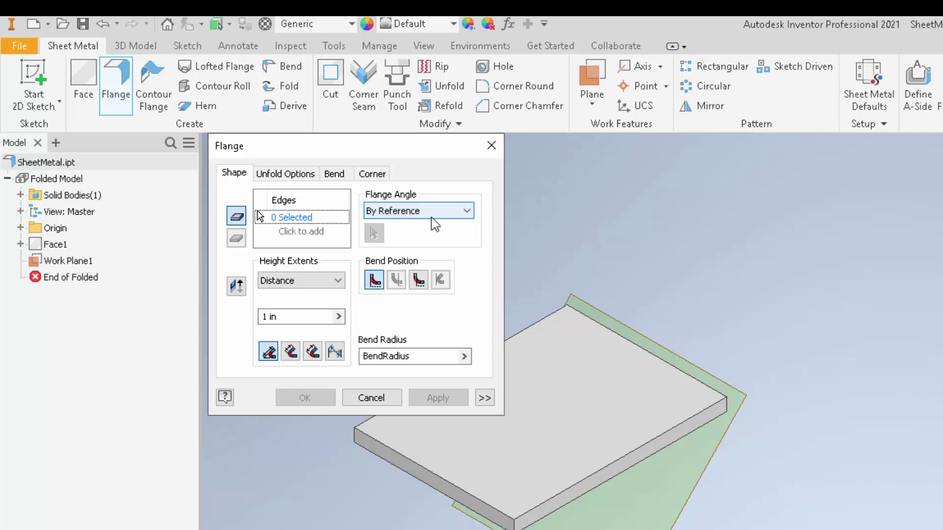
{"action": "left_click", "coordinate": [467, 211]}
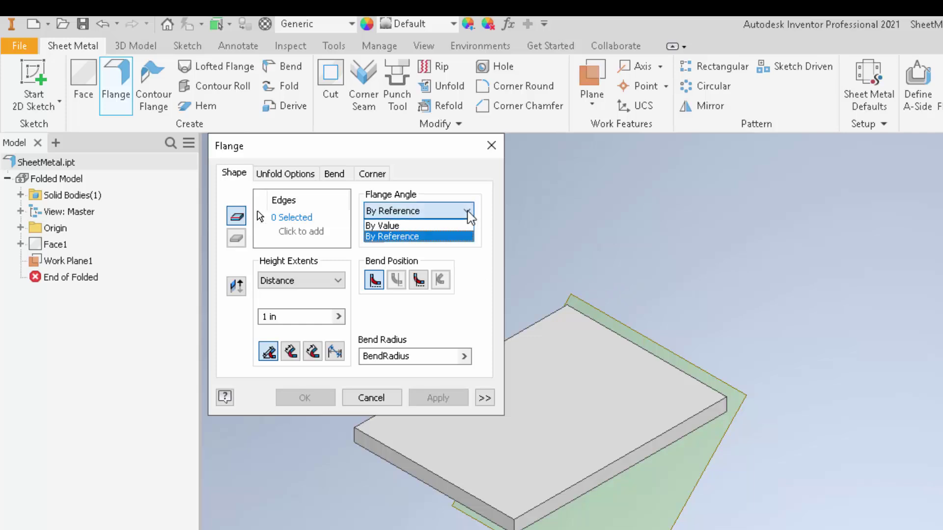
{"action": "left_click", "coordinate": [415, 237]}
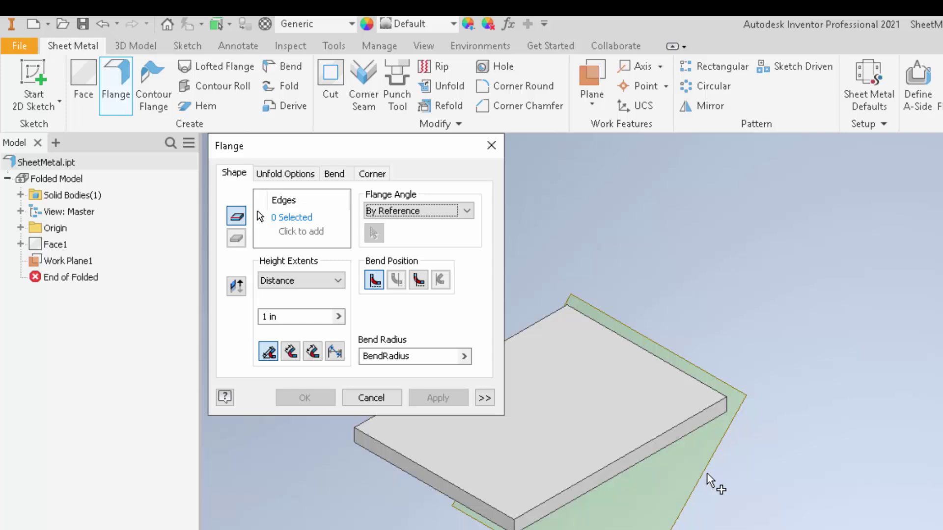
{"action": "left_click", "coordinate": [695, 387]}
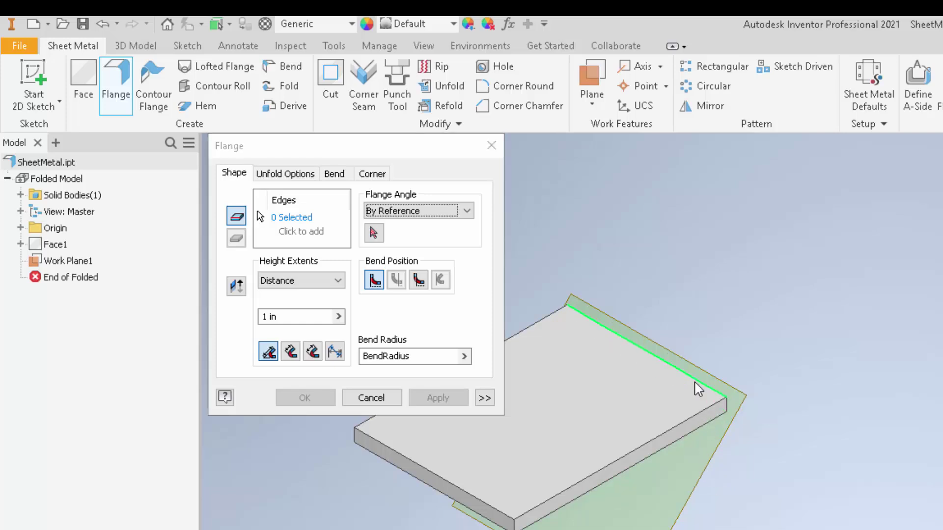
{"action": "left_click", "coordinate": [707, 481]}
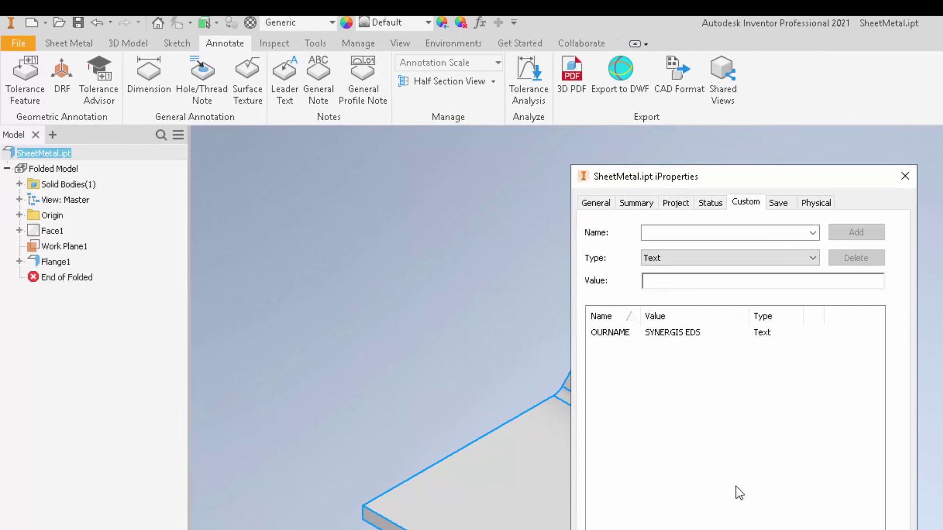
Step: Close the iProperties and attach leader text to the plate's long upper edge, showing the model's custom property OURNAME
{"action": "key", "text": "Escape"}
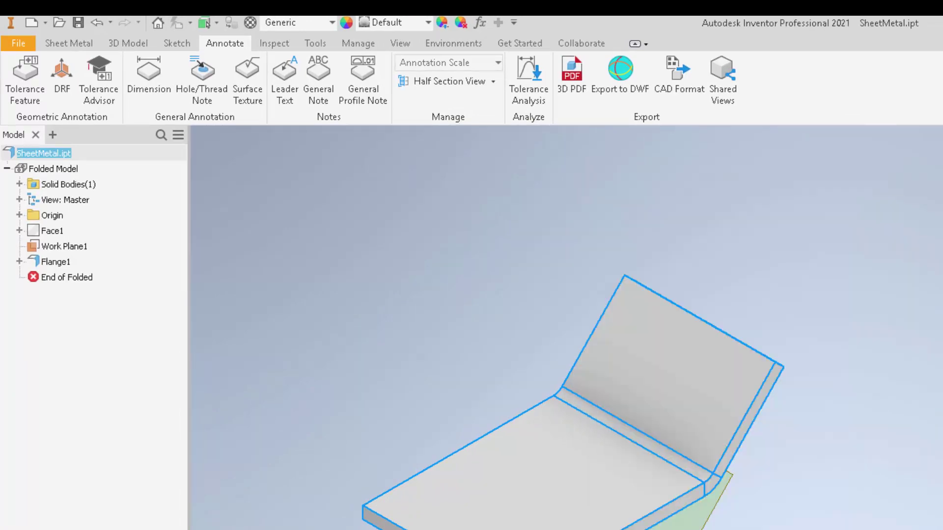
{"action": "left_click", "coordinate": [289, 73]}
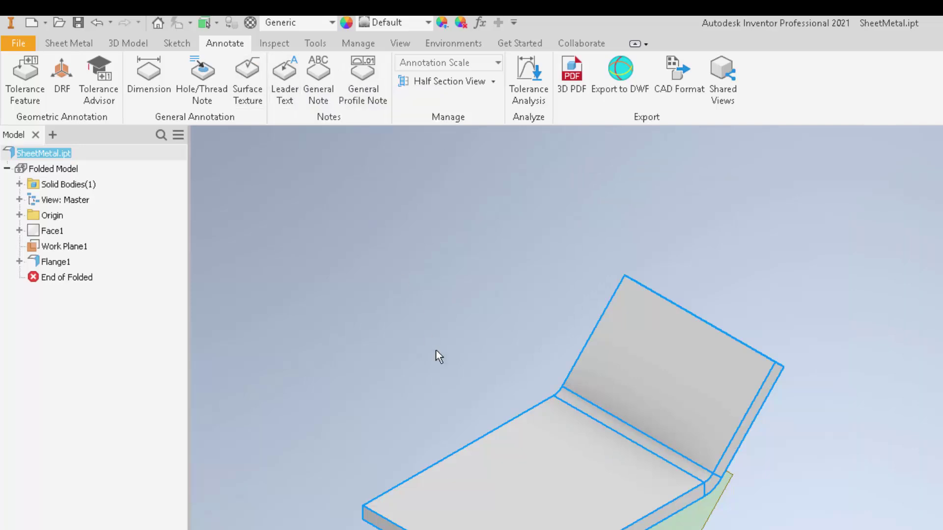
{"action": "left_click", "coordinate": [477, 439]}
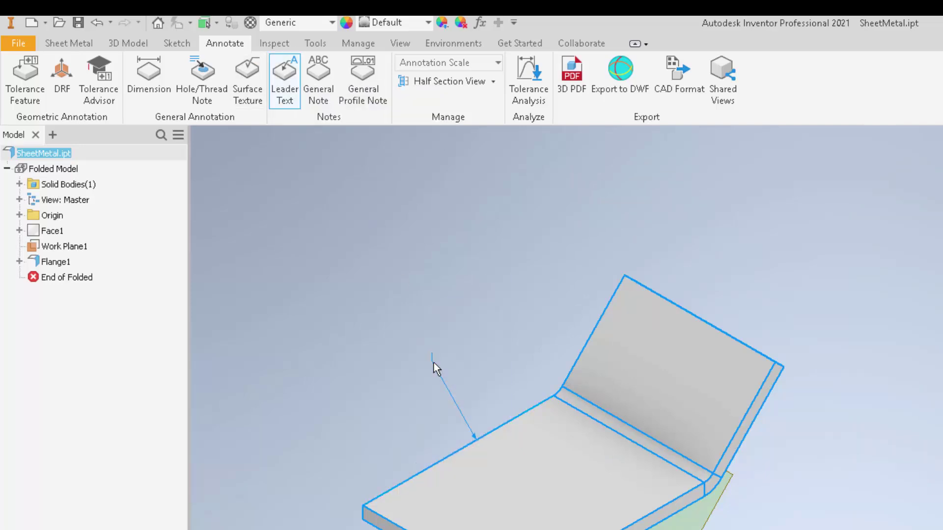
{"action": "double_click", "coordinate": [431, 363]}
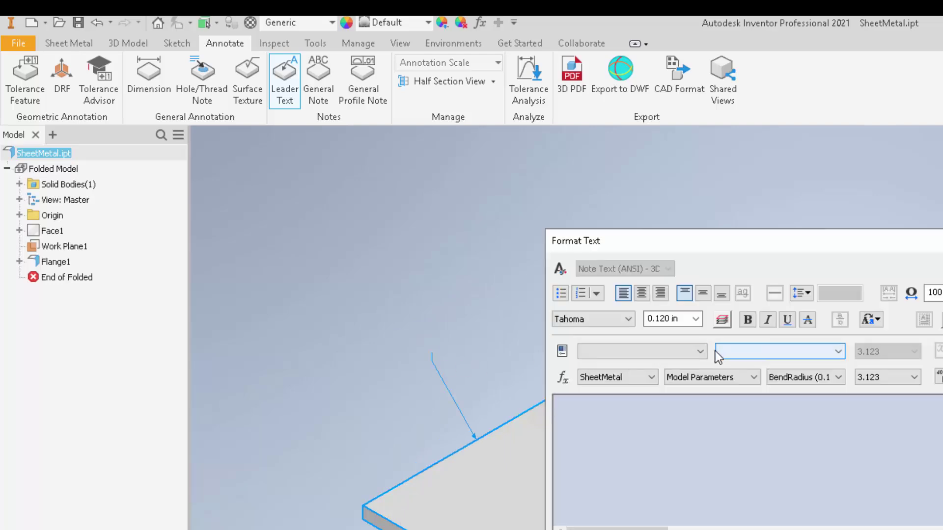
{"action": "left_click", "coordinate": [700, 352]}
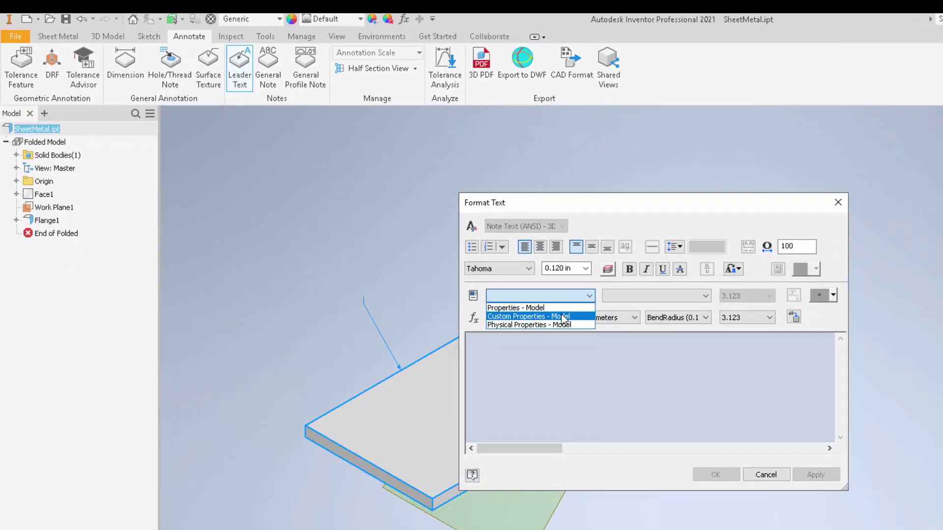
{"action": "left_click", "coordinate": [564, 317]}
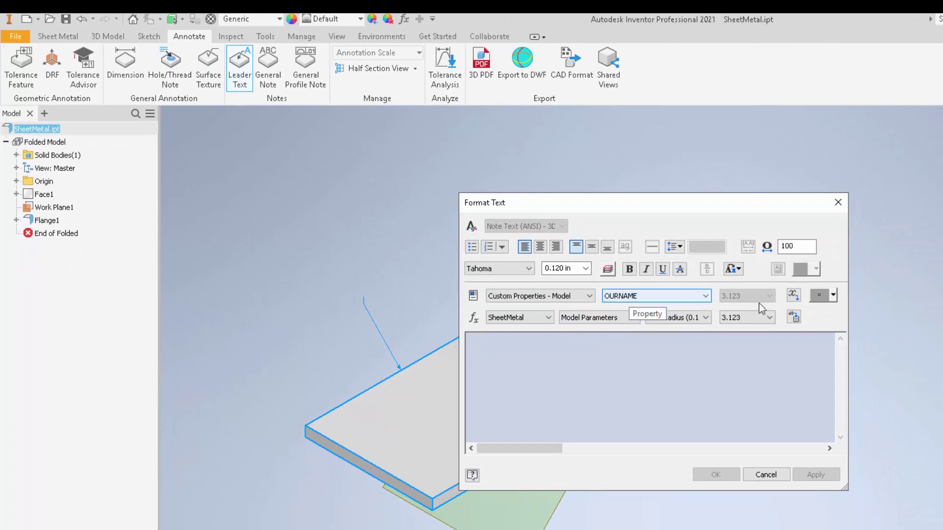
{"action": "left_click", "coordinate": [793, 295]}
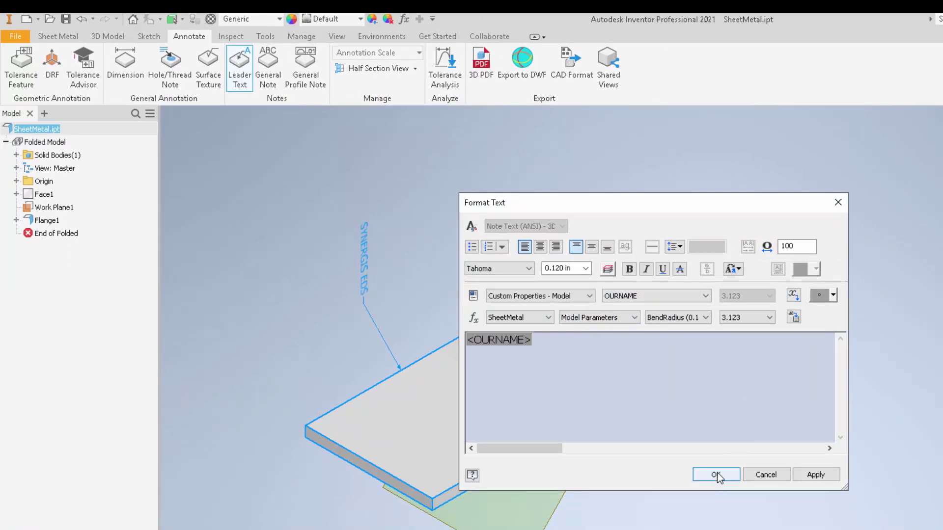
{"action": "left_click", "coordinate": [716, 475]}
{"action": "key", "text": "Escape"}
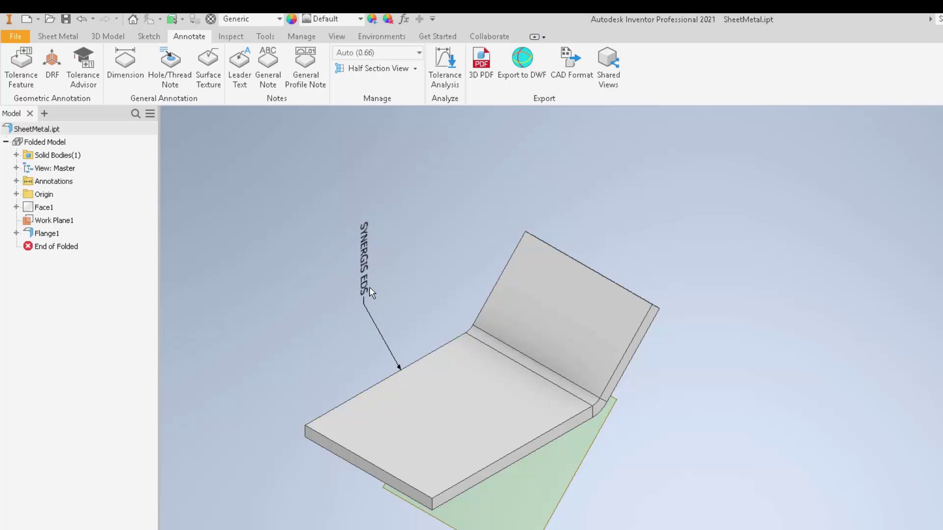
Step: Change the sheet metal part's custom iProperty OURNAME to SYNERGIS
{"action": "right_click", "coordinate": [56, 129]}
{"action": "left_click", "coordinate": [98, 329]}
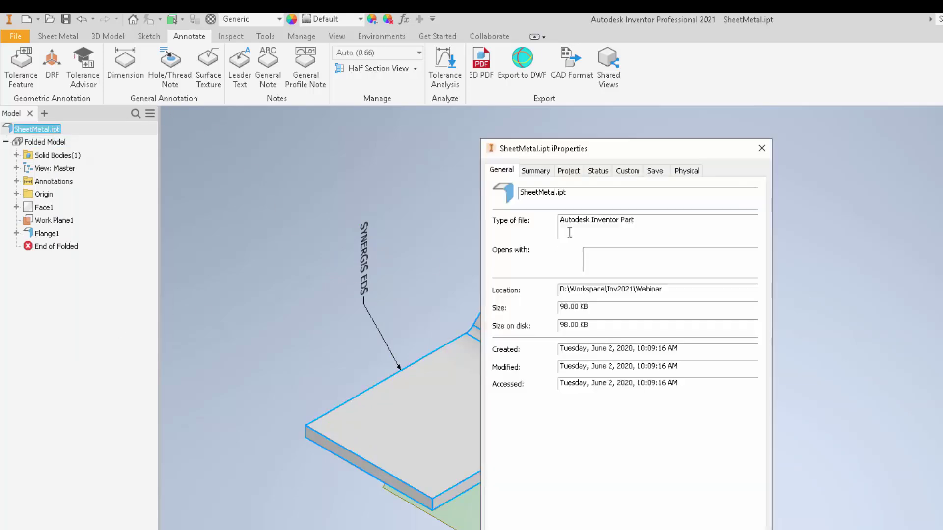
{"action": "left_click", "coordinate": [628, 170]}
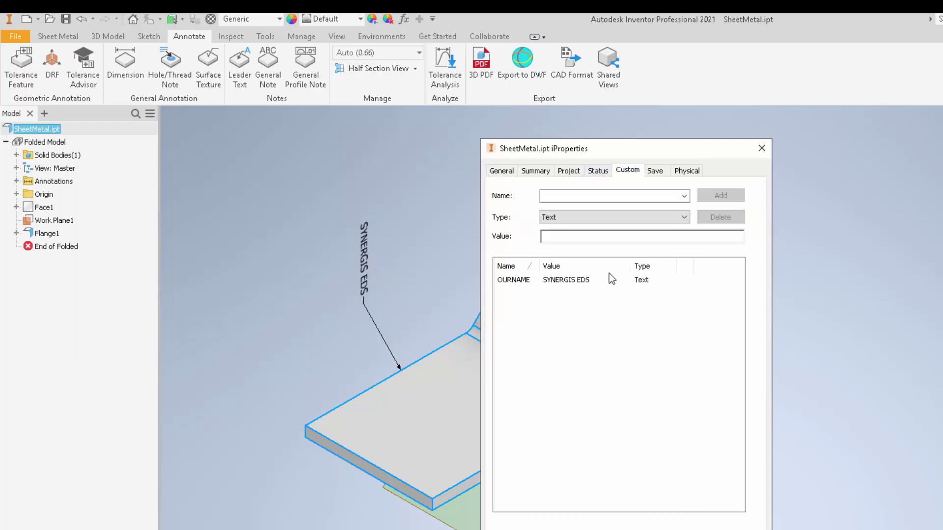
{"action": "left_click", "coordinate": [583, 279]}
{"action": "left_click", "coordinate": [616, 235]}
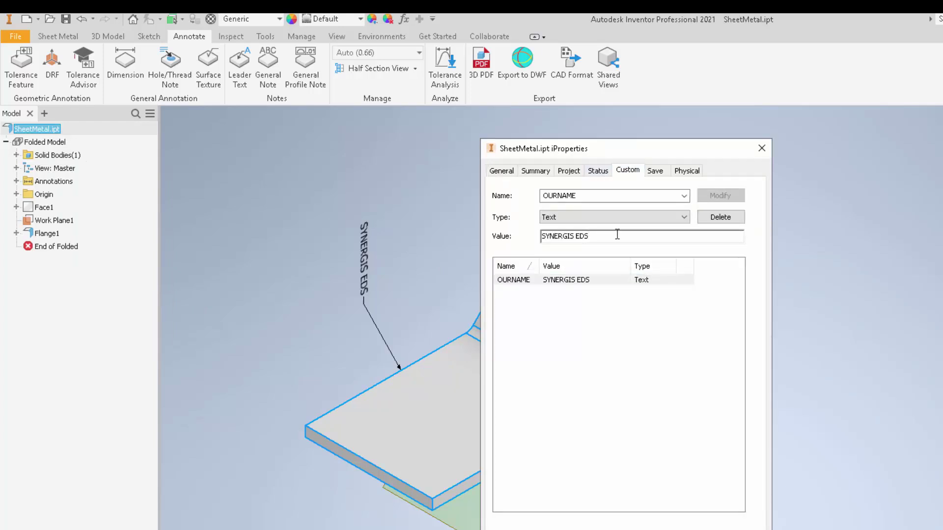
{"action": "key", "text": "BackSpace"}
{"action": "key", "text": "BackSpace"}
{"action": "key", "text": "BackSpace"}
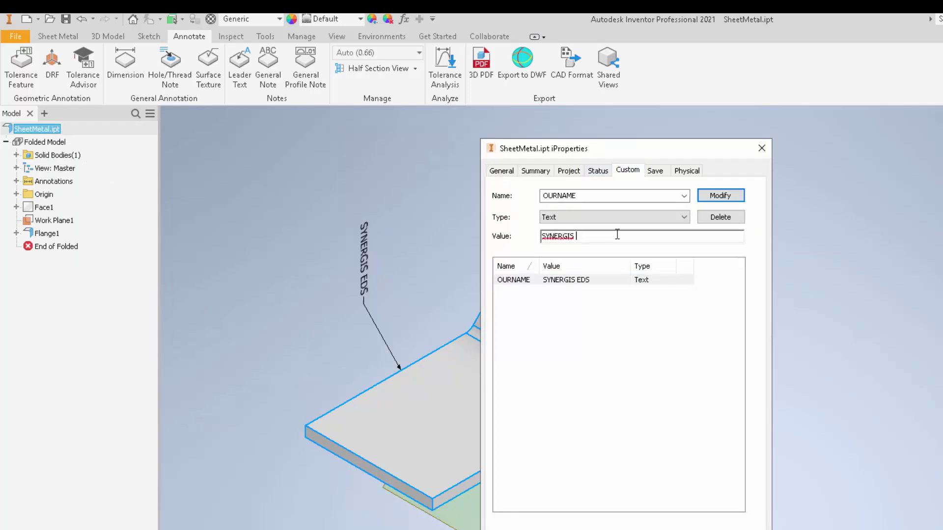
{"action": "left_click", "coordinate": [715, 198]}
{"action": "left_click", "coordinate": [634, 525]}
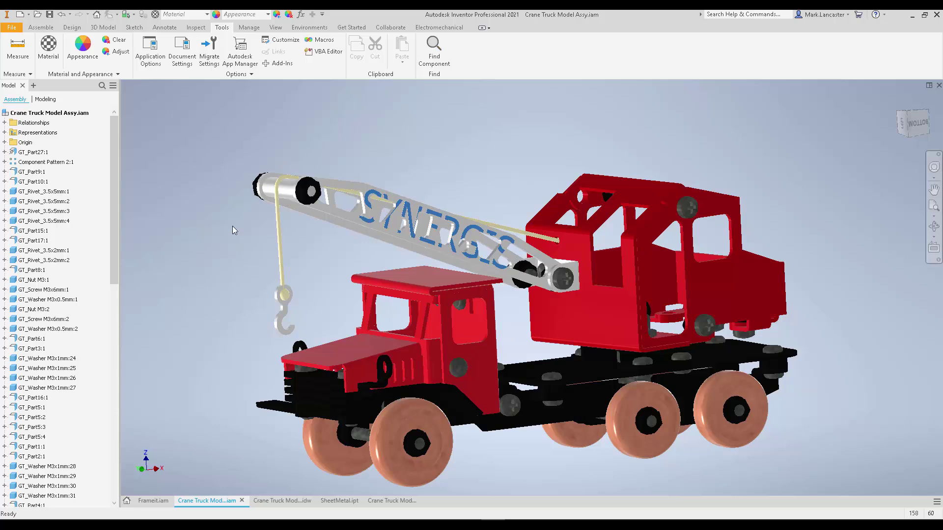
Step: In the application options for the crane truck assembly session, set the UI theme to Dark (pre-release)
{"action": "left_click", "coordinate": [147, 51]}
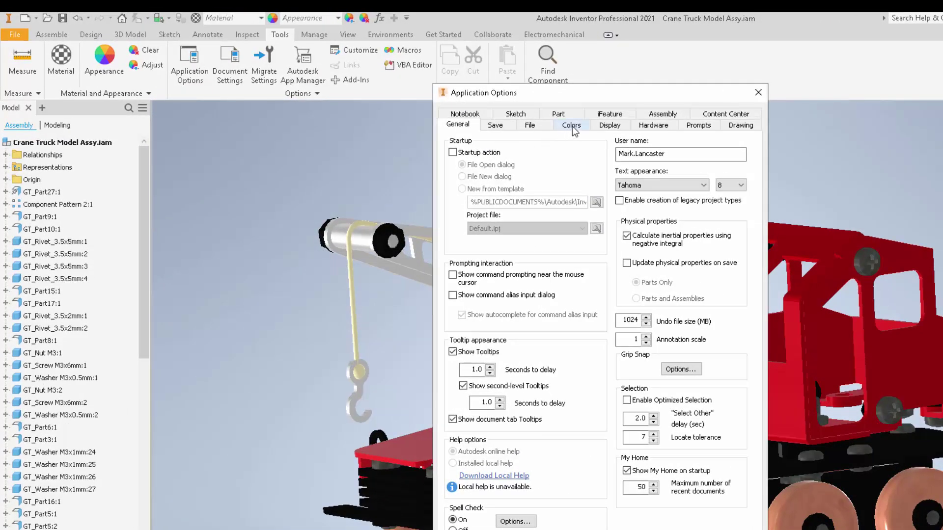
{"action": "left_click", "coordinate": [571, 126]}
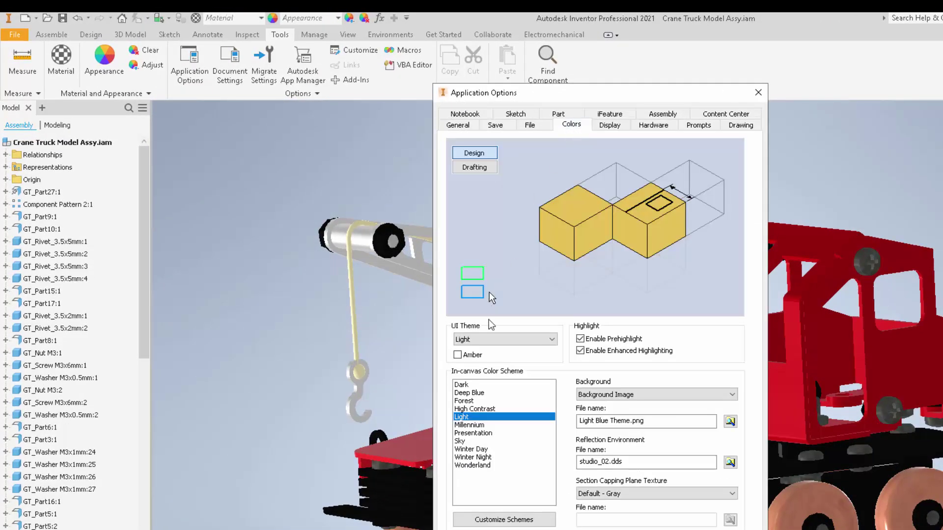
{"action": "left_click", "coordinate": [508, 340]}
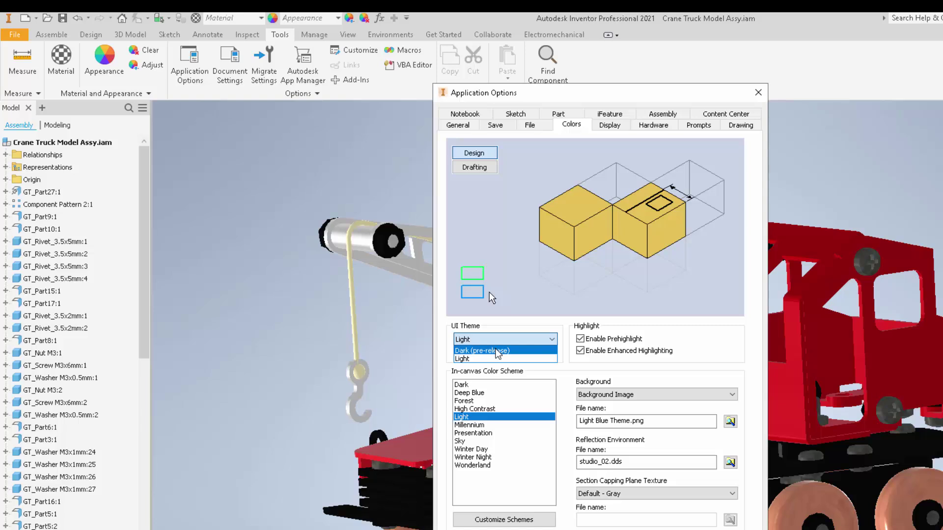
{"action": "left_click", "coordinate": [498, 351]}
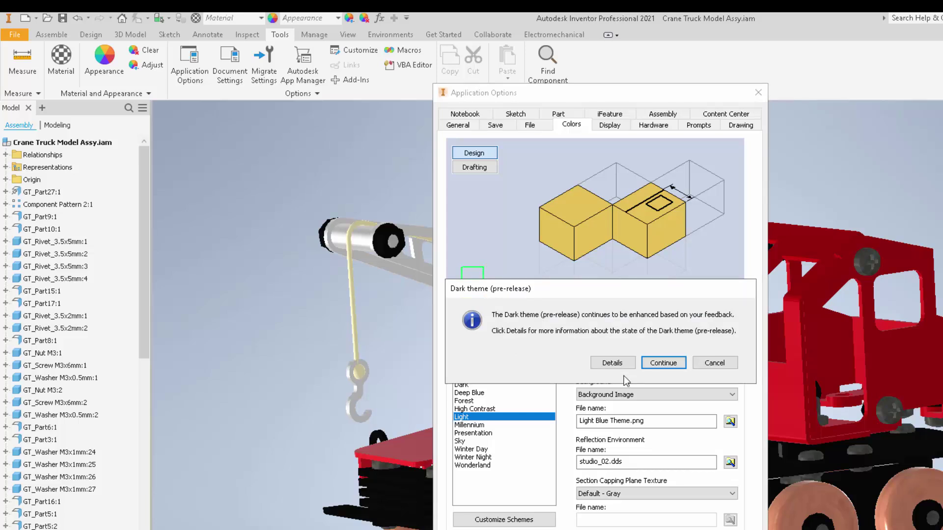
{"action": "left_click", "coordinate": [667, 365]}
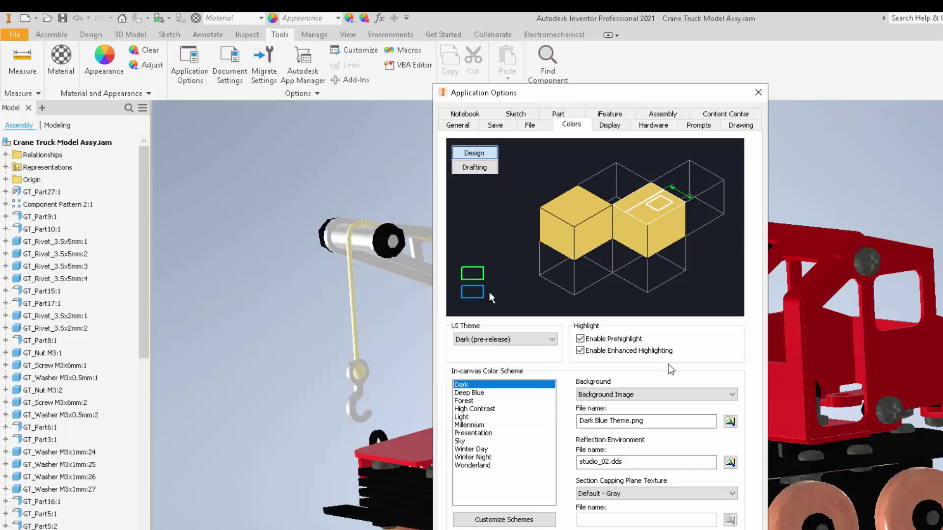